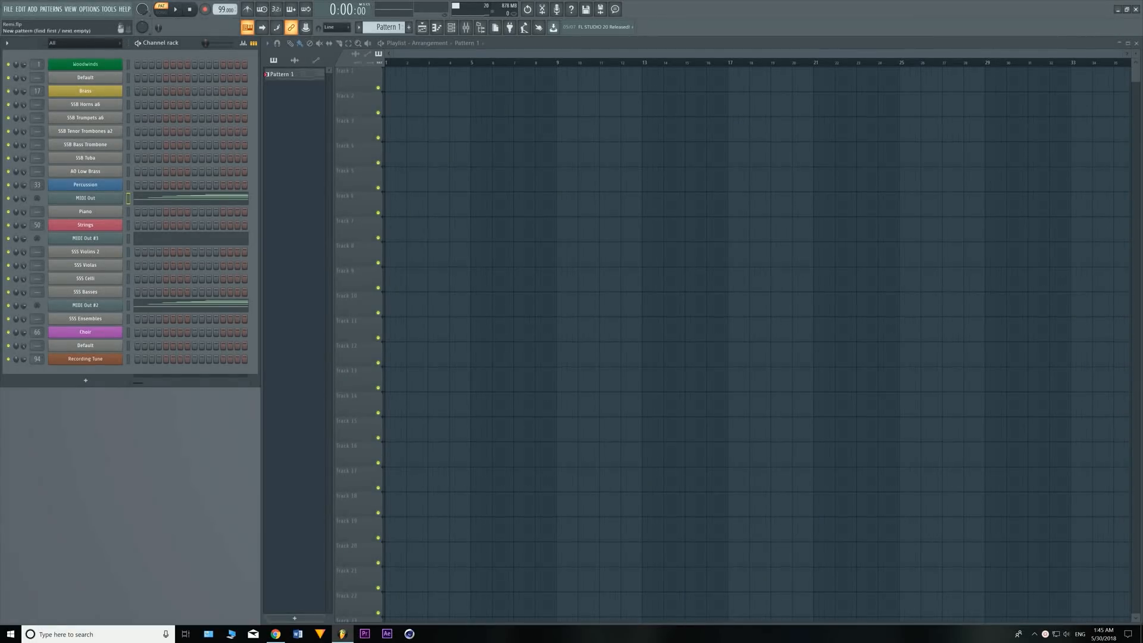
# - Switch to Chrome to read the Google dictionary definition of reverb, and return to FL Studio
pyautogui.click(276, 634)
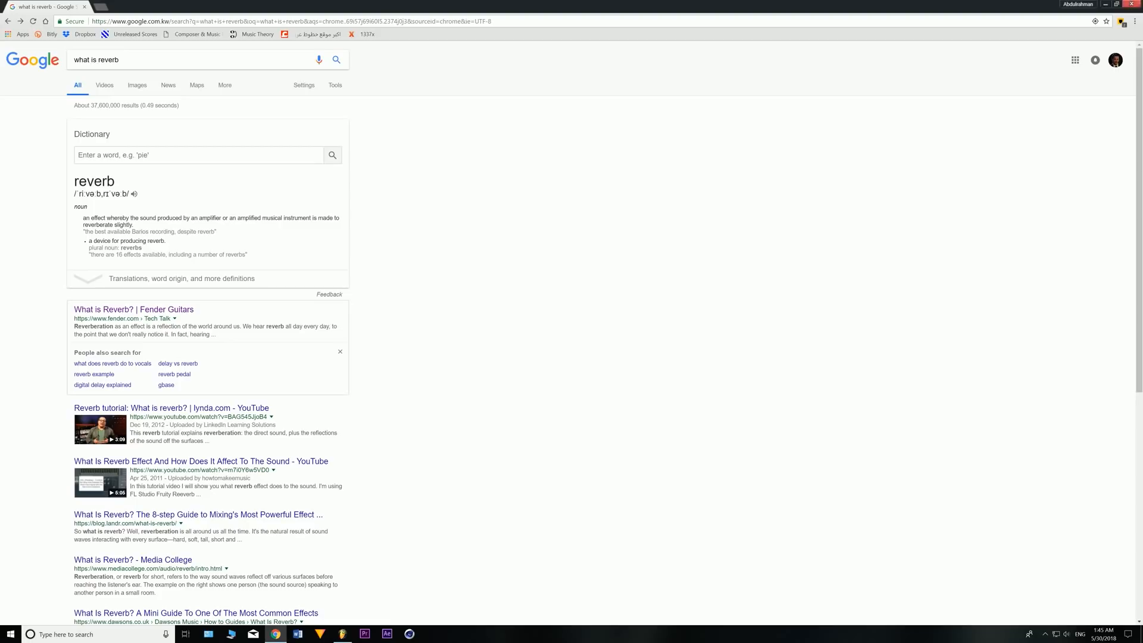
pyautogui.click(1132, 4)
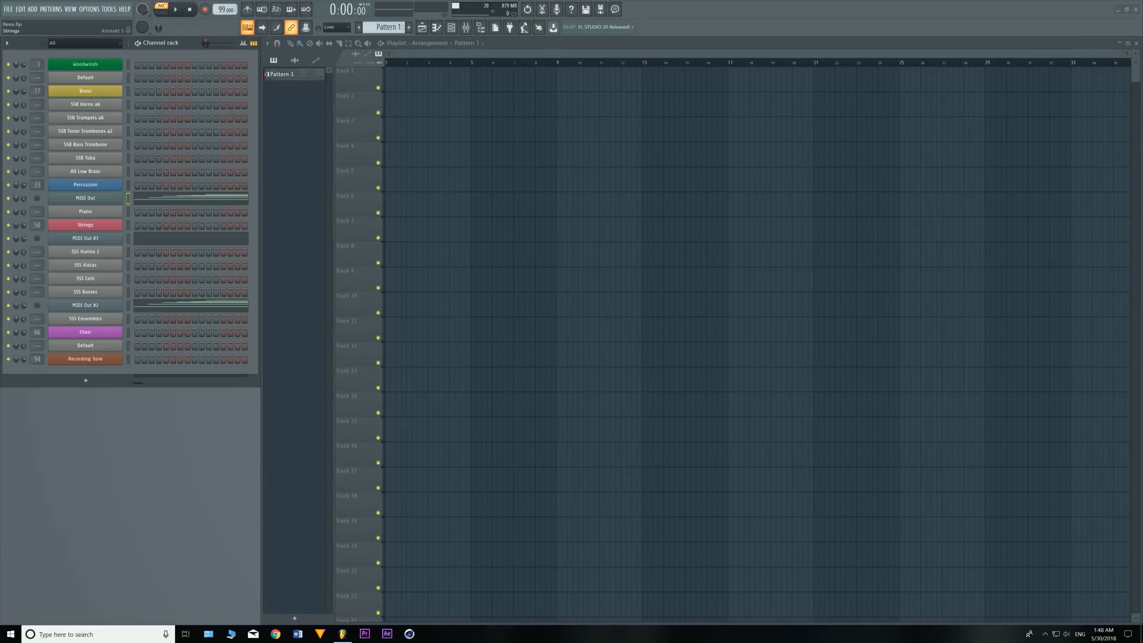
# - Open the mixer and examine the coloured group inserts 1, 17, 33, 50 and 66 among the numbered tracks
pyautogui.press('F9')
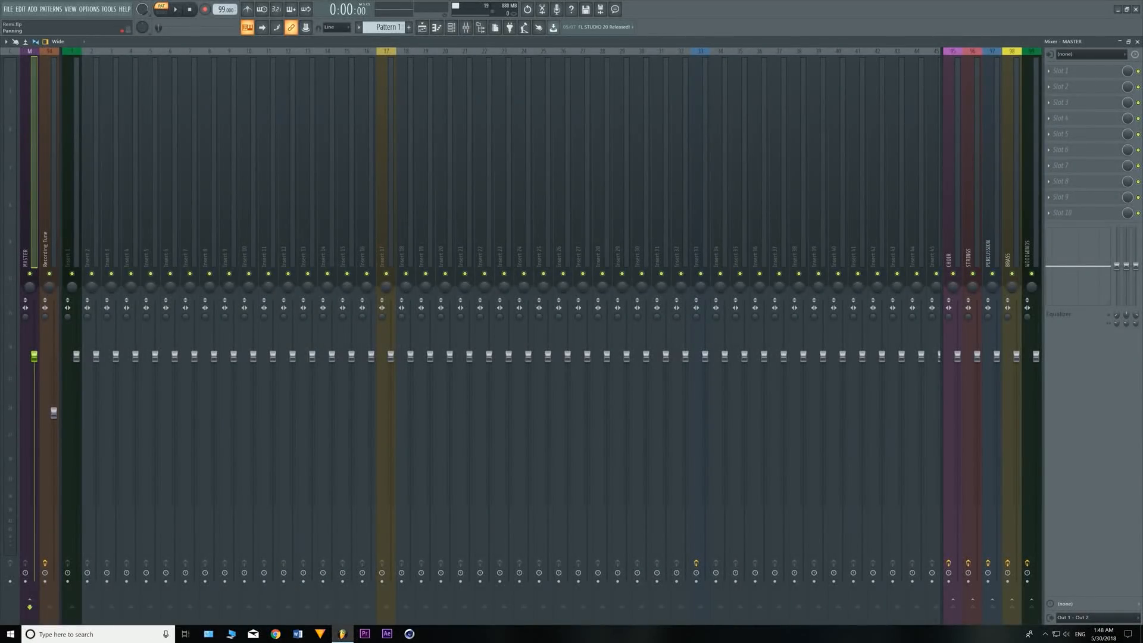
pyautogui.click(71, 161)
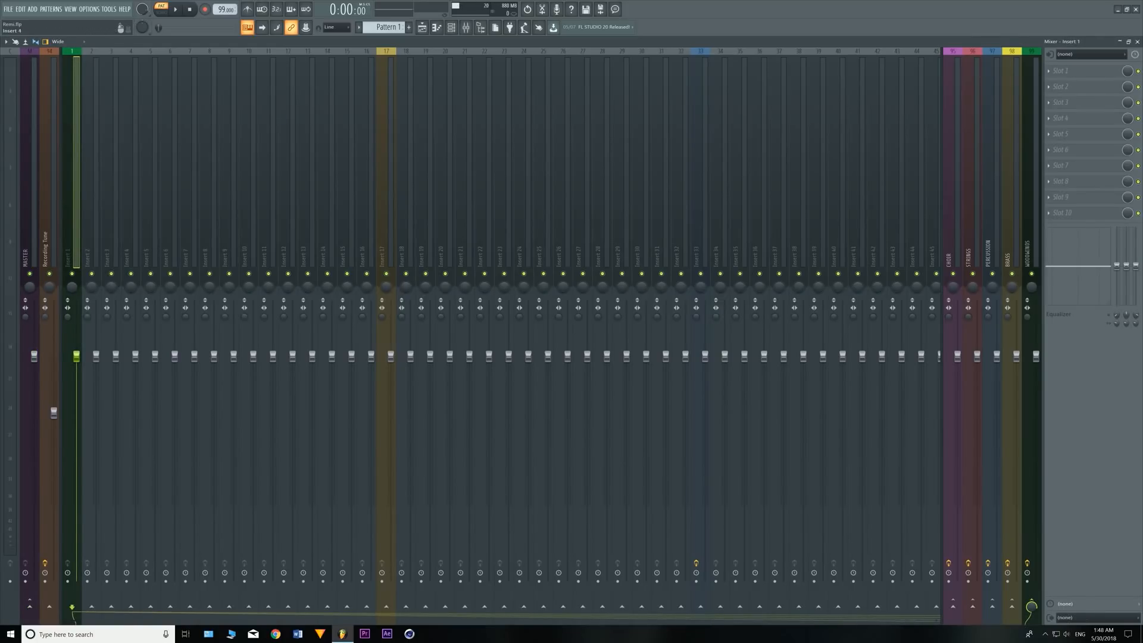
pyautogui.click(386, 161)
pyautogui.scroll(-3, 523, 161)
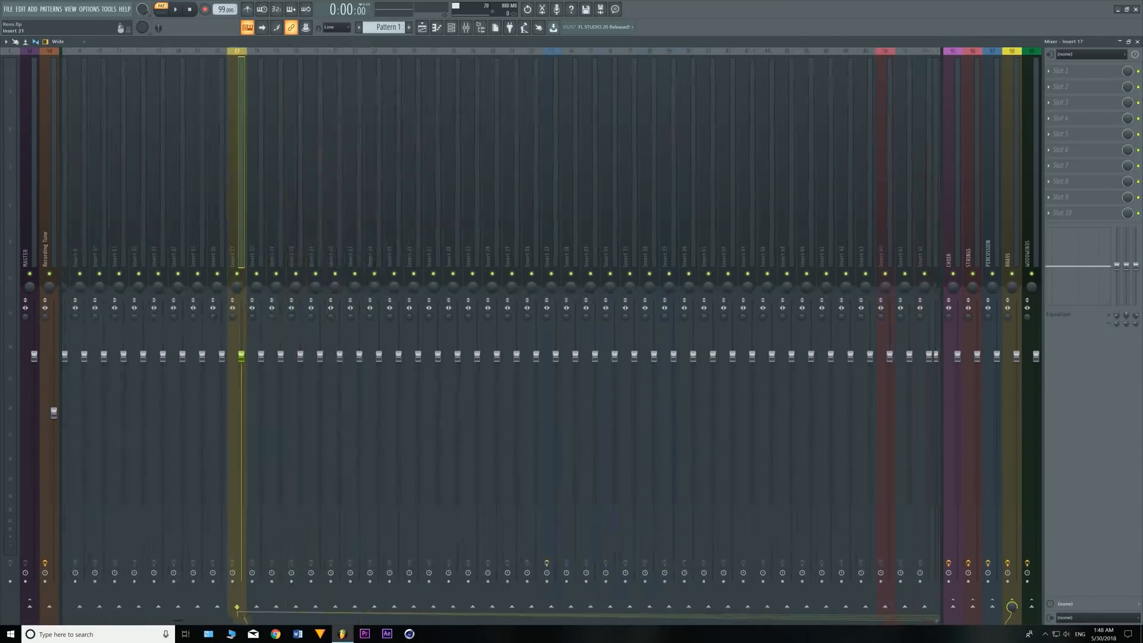
pyautogui.click(524, 161)
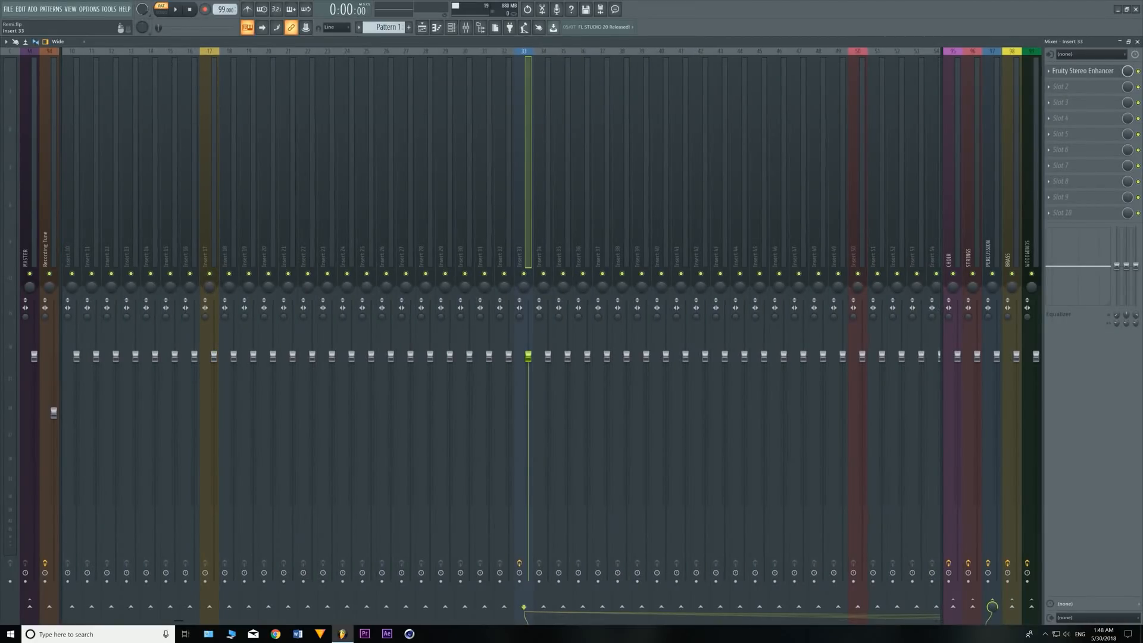
pyautogui.scroll(-3, 583, 203)
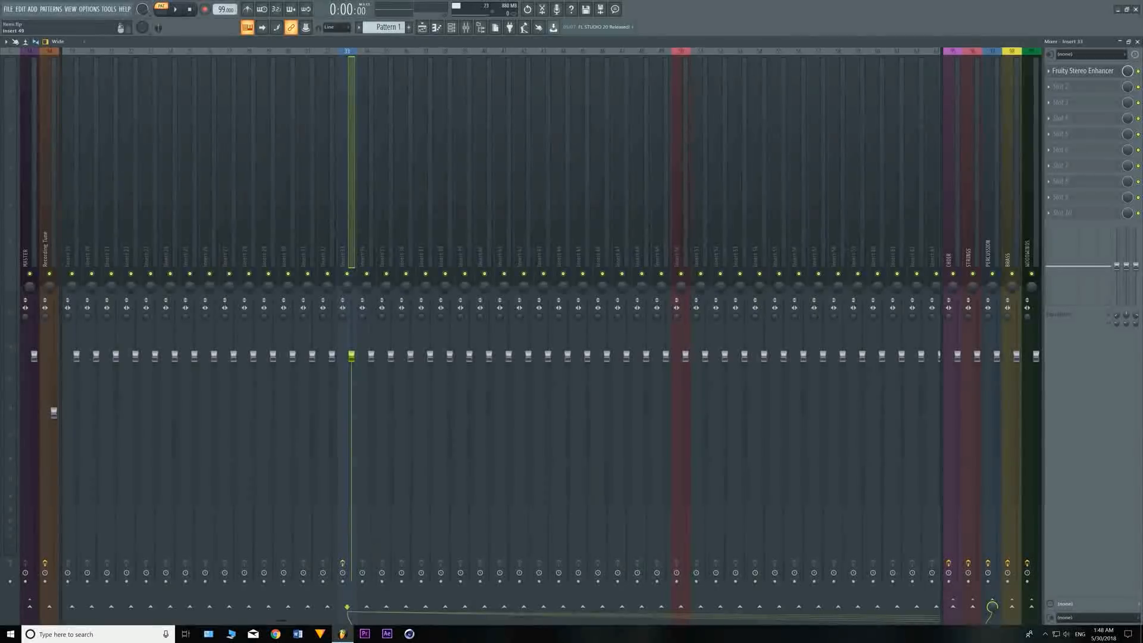
pyautogui.click(684, 202)
pyautogui.scroll(-3, 684, 205)
pyautogui.scroll(-4, 731, 202)
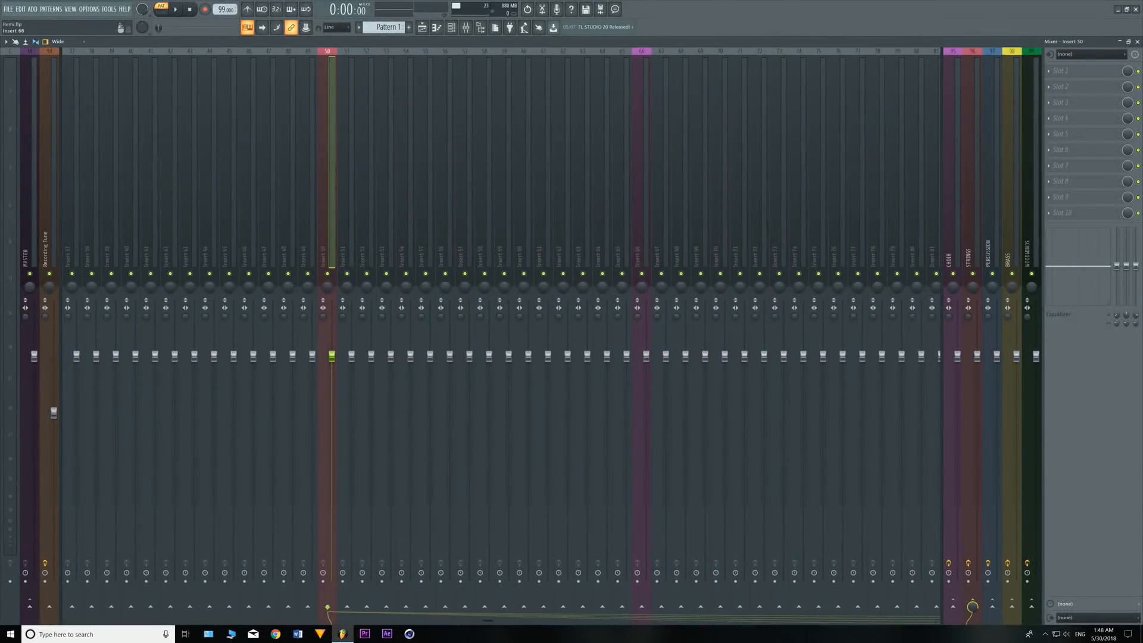
pyautogui.click(641, 205)
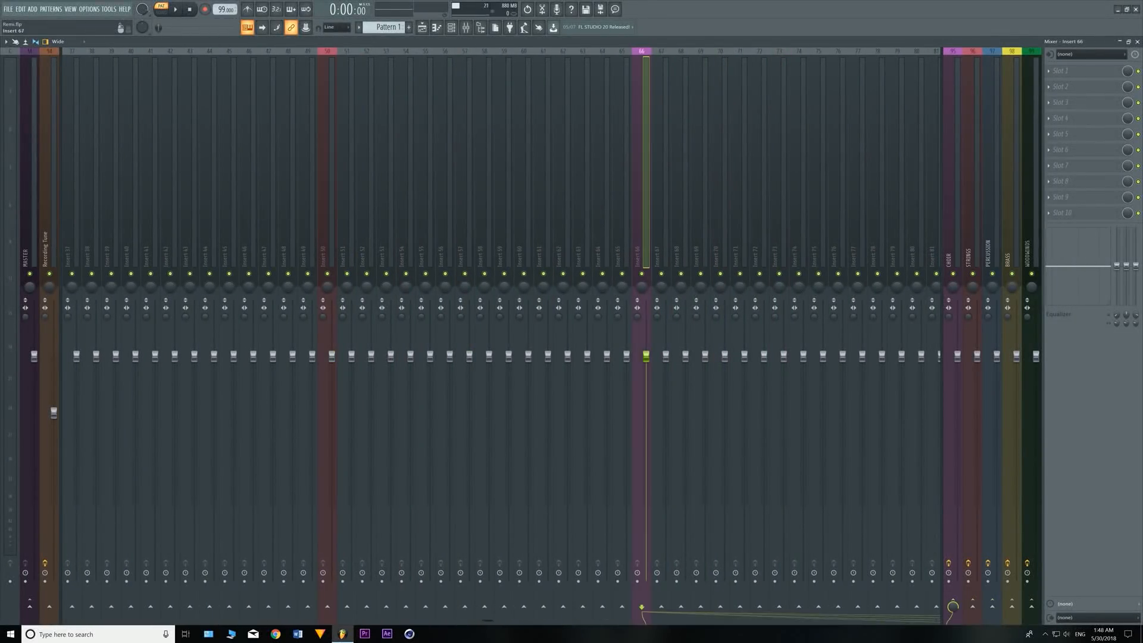
pyautogui.scroll(-4, 642, 205)
pyautogui.scroll(9, 524, 205)
pyautogui.scroll(5, 402, 206)
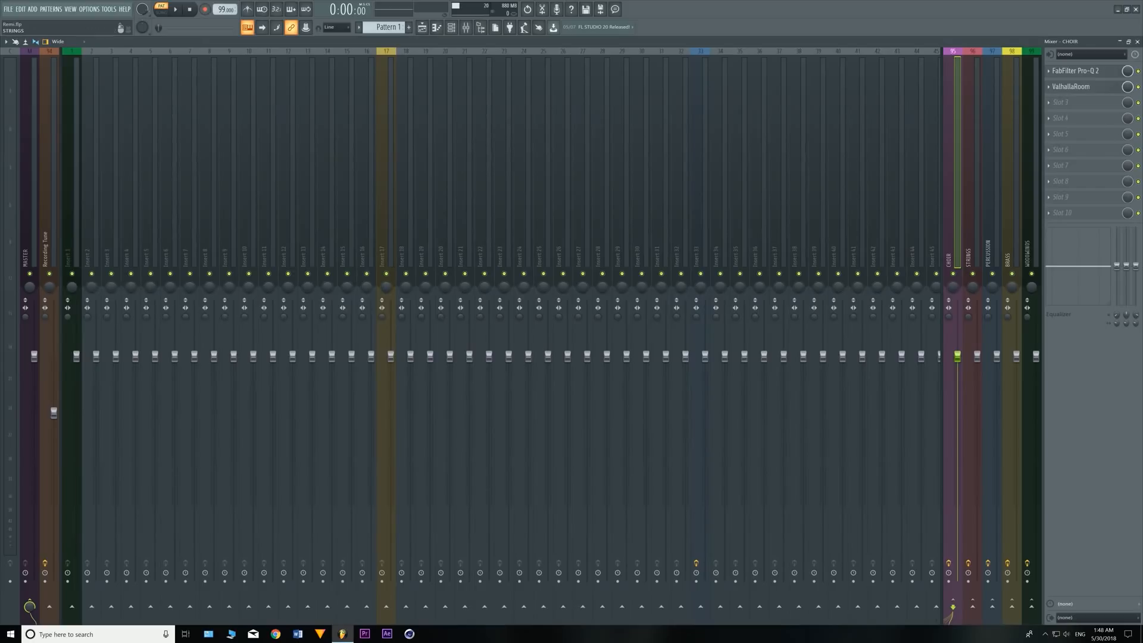
# - Inspect the effect slots of the CHOIR, STRINGS, PERCUSSION, BRASS and WOODWINDS bus tracks
pyautogui.click(970, 178)
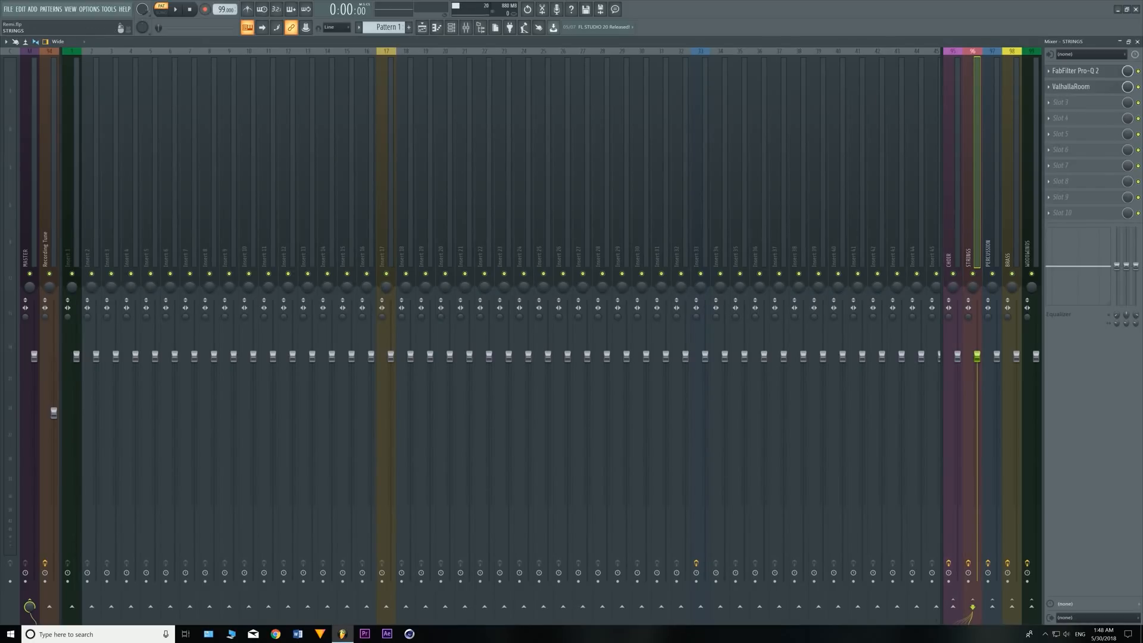
pyautogui.click(952, 172)
pyautogui.click(972, 172)
pyautogui.click(991, 173)
pyautogui.click(1011, 172)
pyautogui.click(1030, 173)
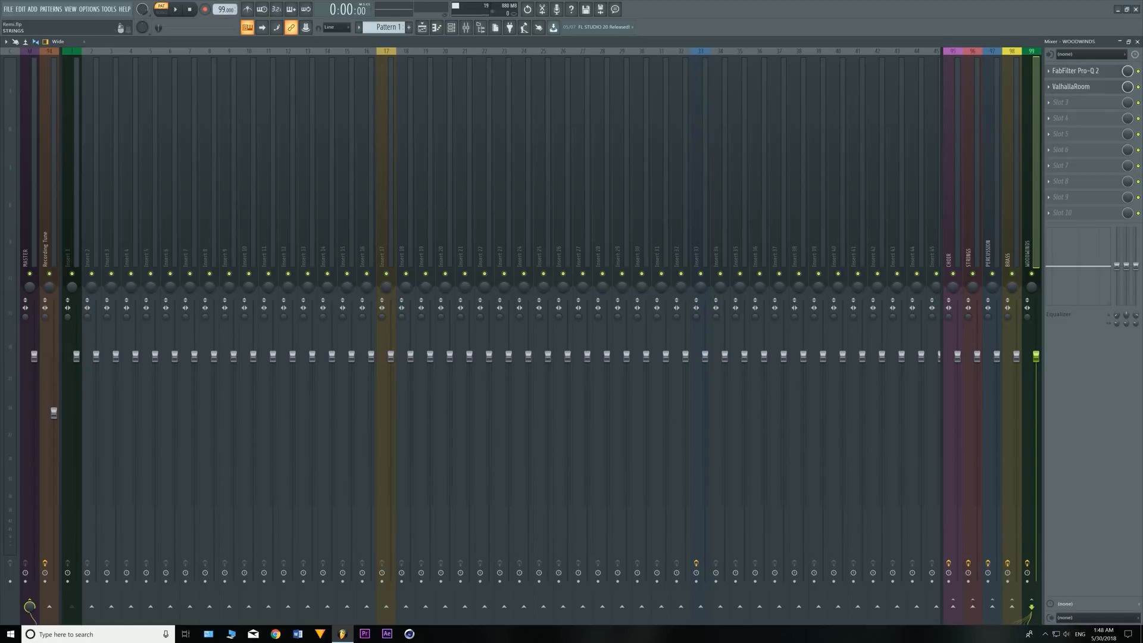
pyautogui.click(972, 172)
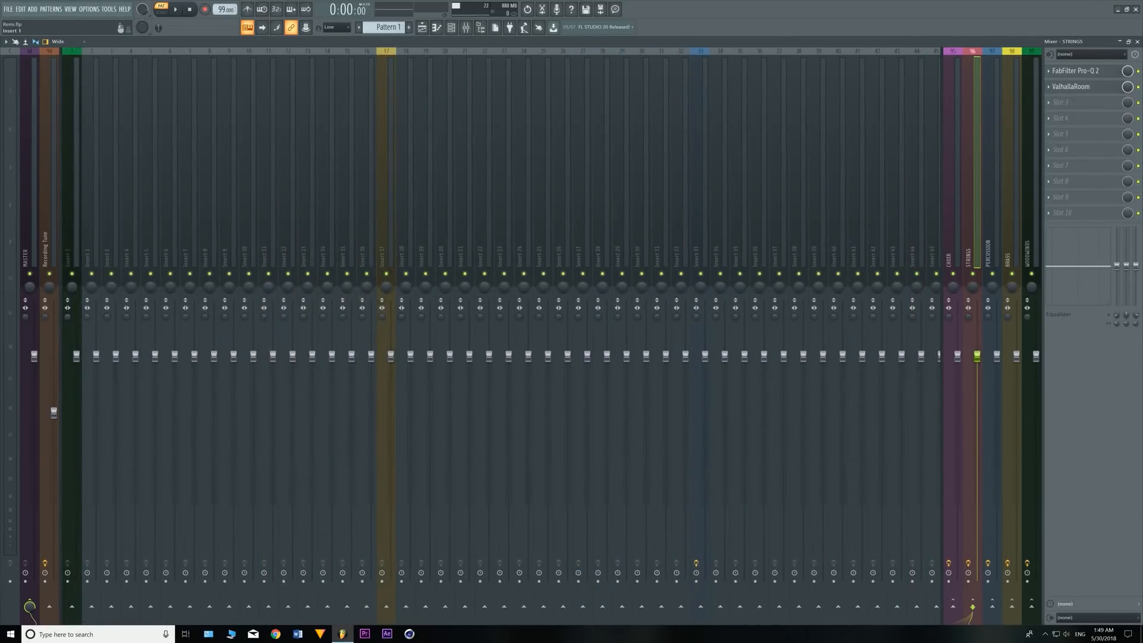
# - Trace the mixer routing from Insert 1 to the WOODWINDS bus and from Insert 17 to the BRASS bus
pyautogui.click(70, 238)
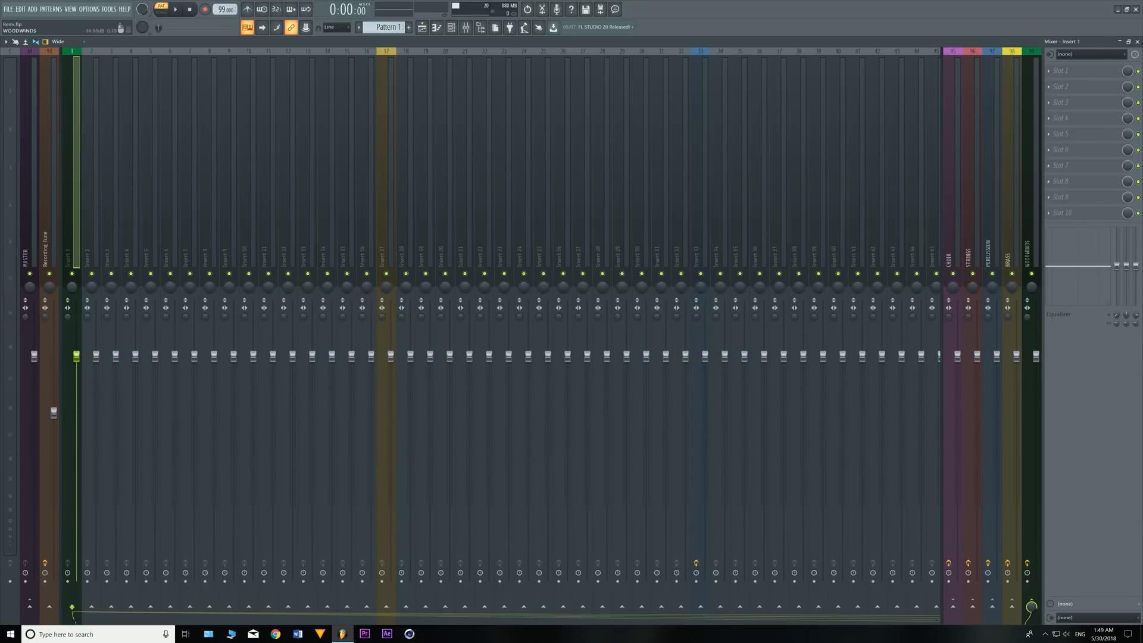
pyautogui.click(1032, 609)
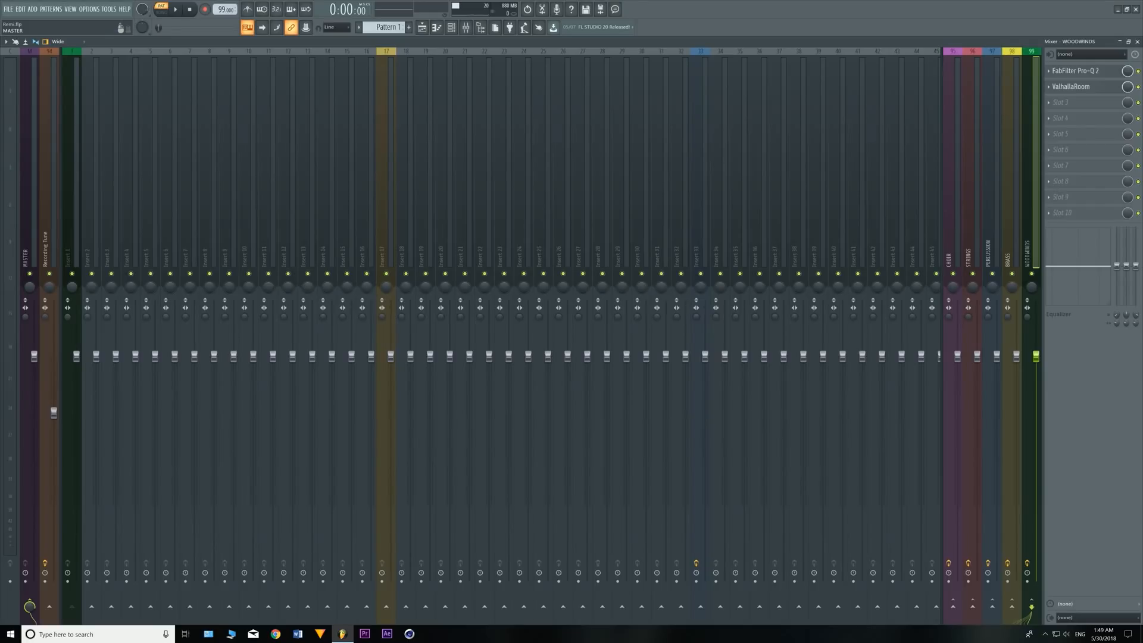
pyautogui.click(71, 239)
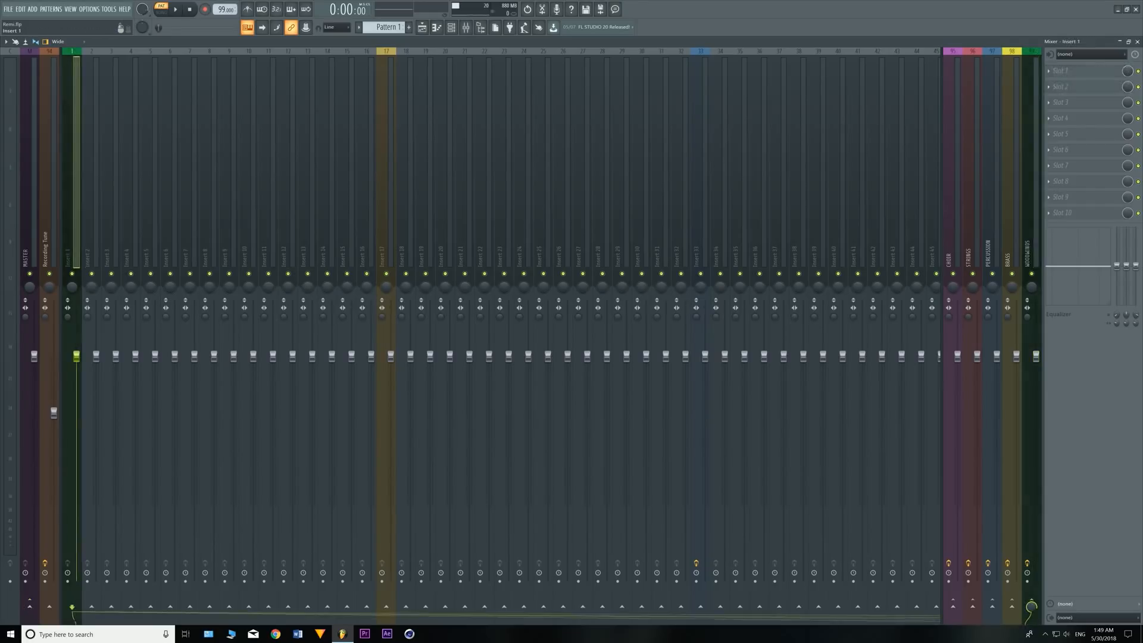
pyautogui.click(385, 239)
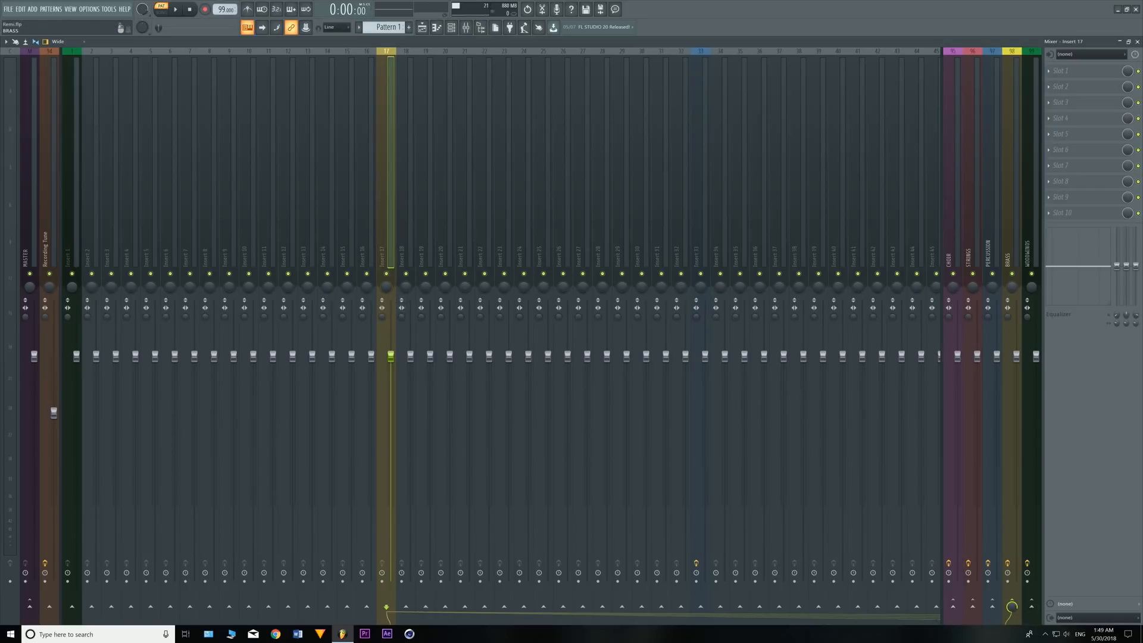
pyautogui.click(1011, 606)
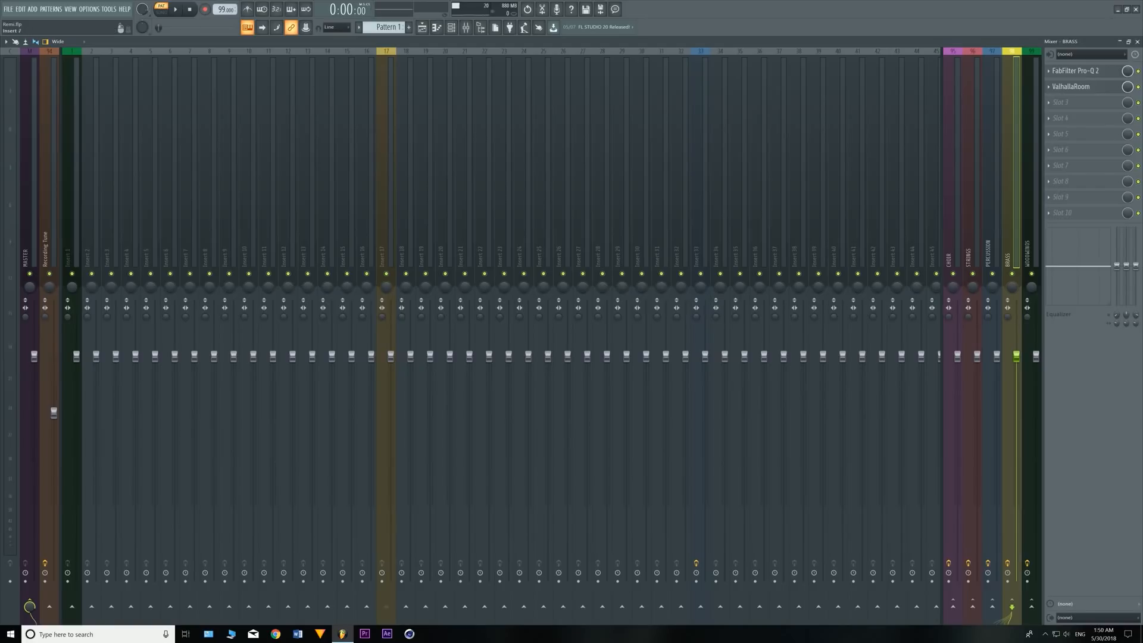
# - Set the project tempo to 100 BPM
pyautogui.scroll(1, 224, 10)
# - Examine the ValhallaRoom reverb settings on the STRINGS, WOODWINDS and BRASS bus tracks, one after another
pyautogui.click(970, 179)
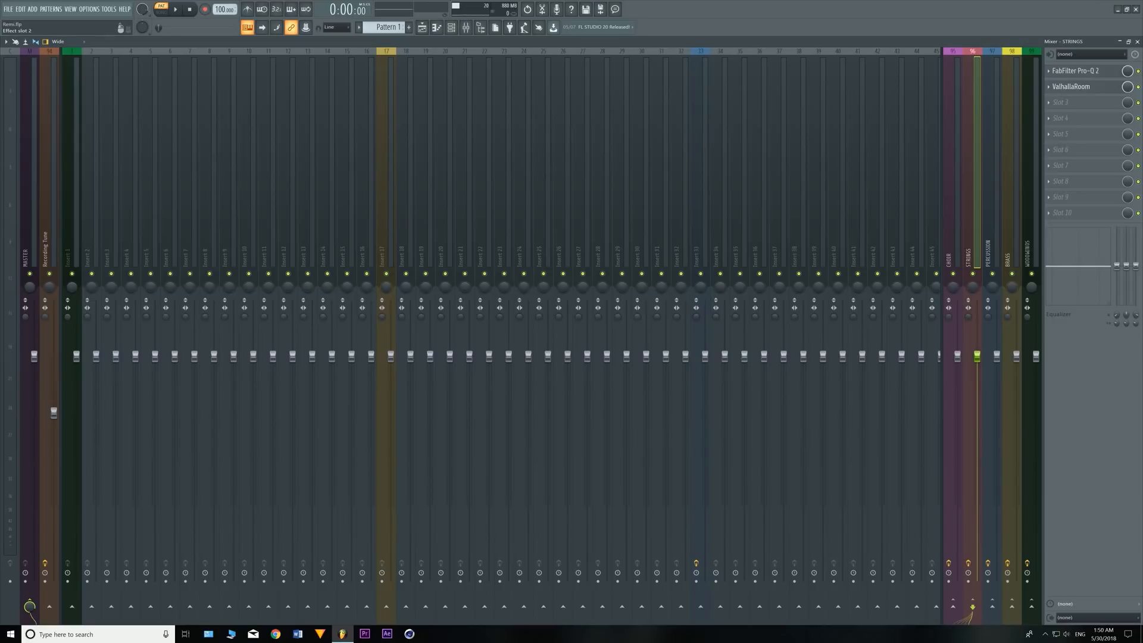
pyautogui.click(1072, 86)
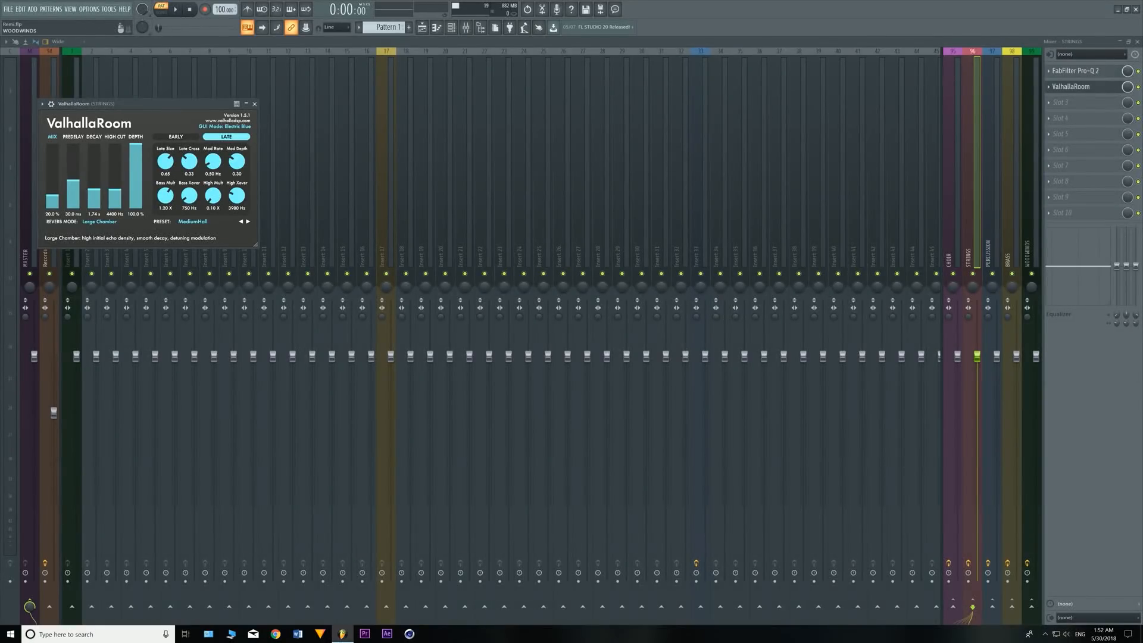
pyautogui.click(1030, 244)
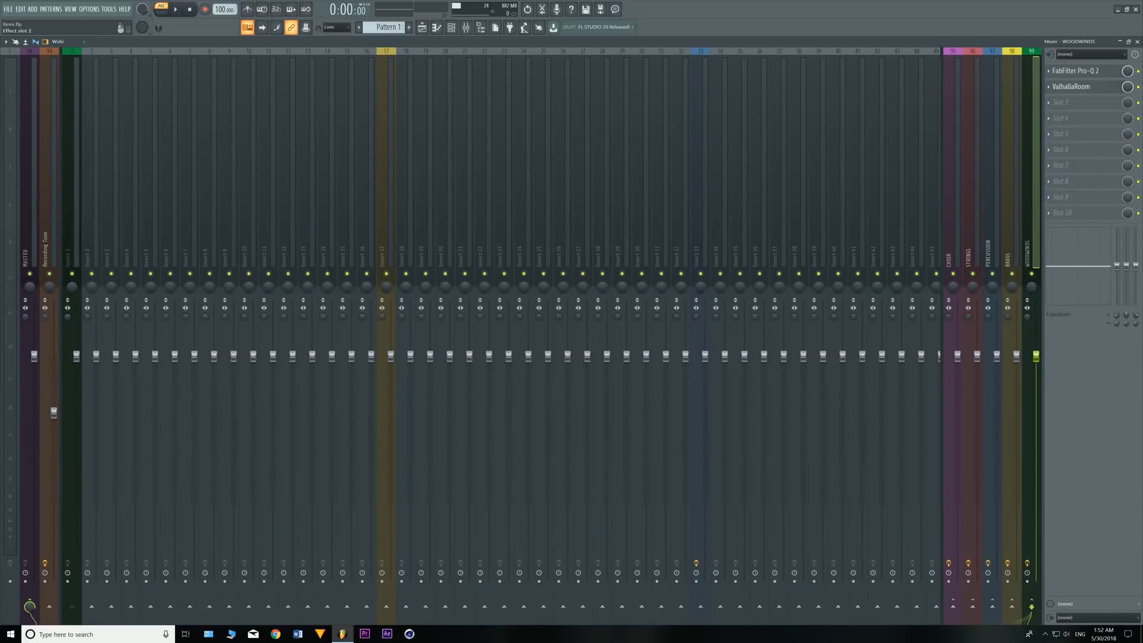
pyautogui.click(1070, 86)
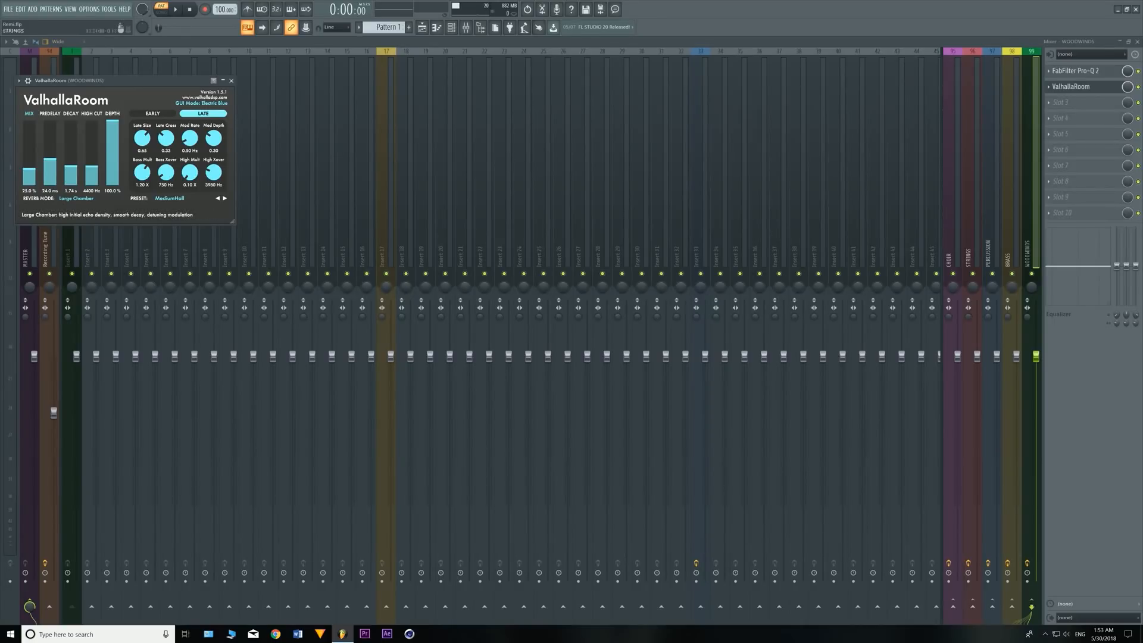
pyautogui.click(1011, 238)
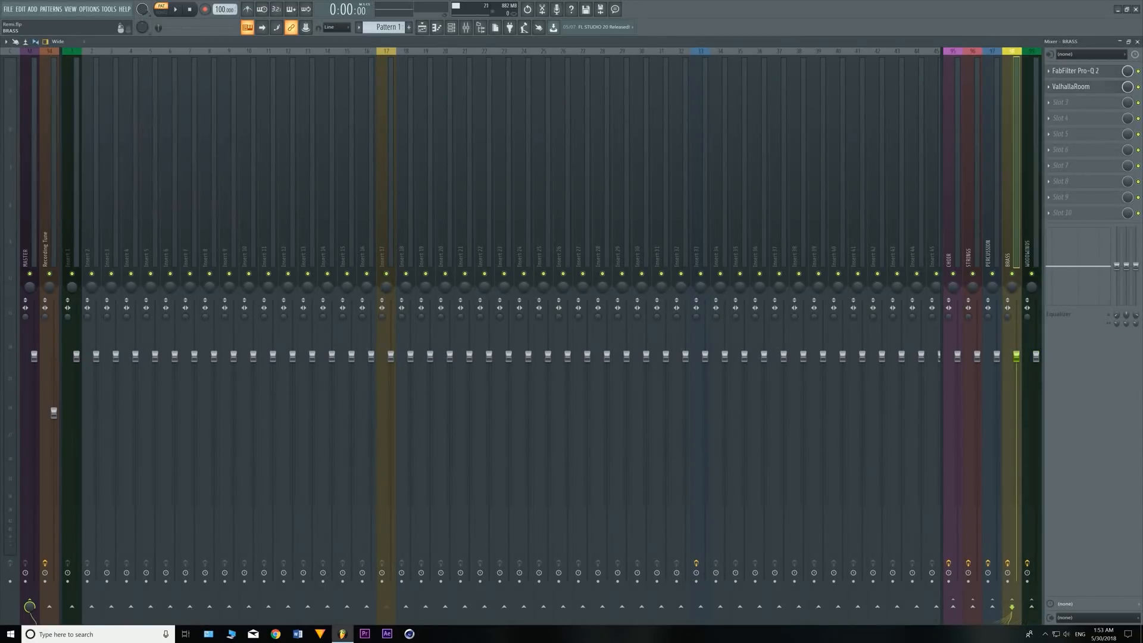
pyautogui.click(1071, 87)
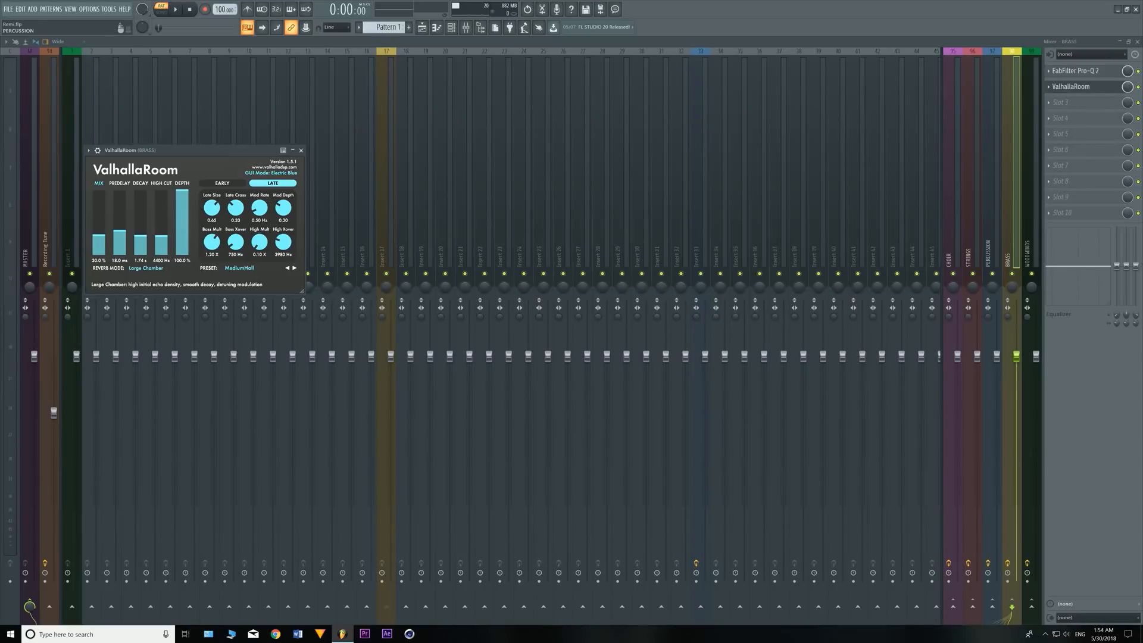
# - Examine the ValhallaRoom reverb settings on the PERCUSSION and CHOIR bus tracks, and close the plugin window
pyautogui.click(991, 238)
pyautogui.click(1071, 87)
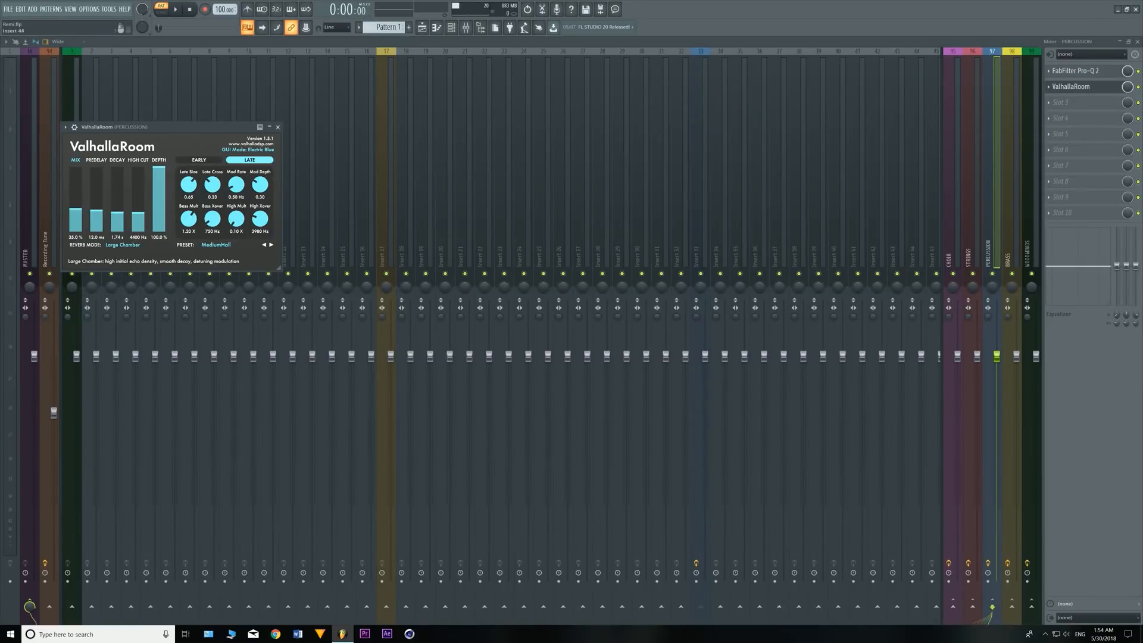
pyautogui.click(952, 239)
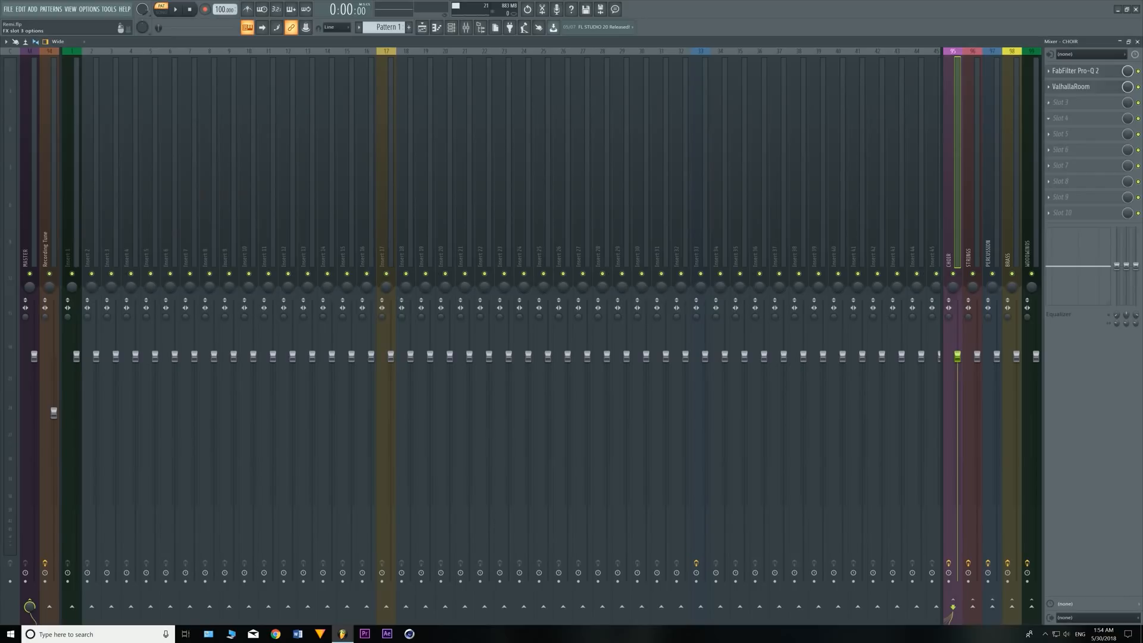
pyautogui.click(1071, 87)
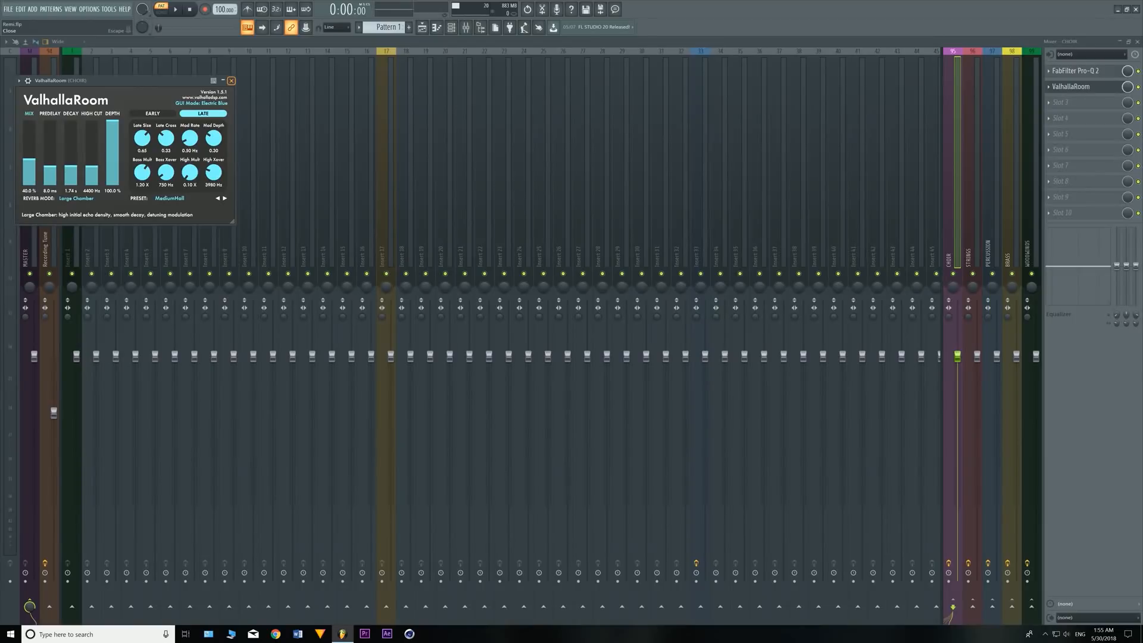
pyautogui.click(231, 81)
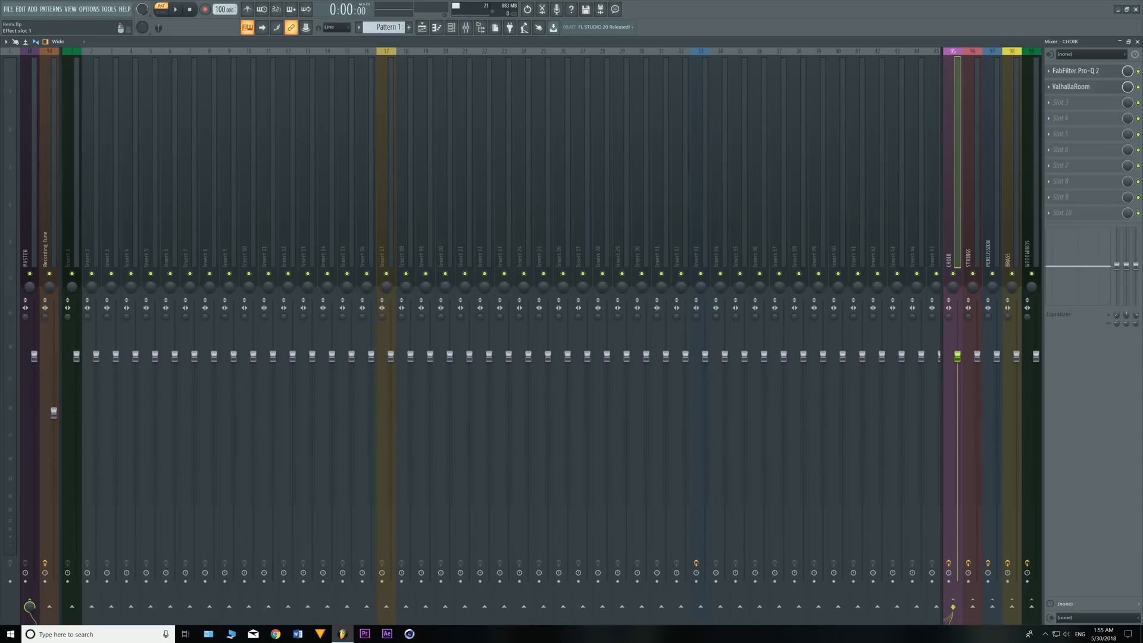
# - View the CHOIR bus's FabFilter Pro-Q 2 curve full screen and check the filter shape options of its low-cut band
pyautogui.click(1075, 70)
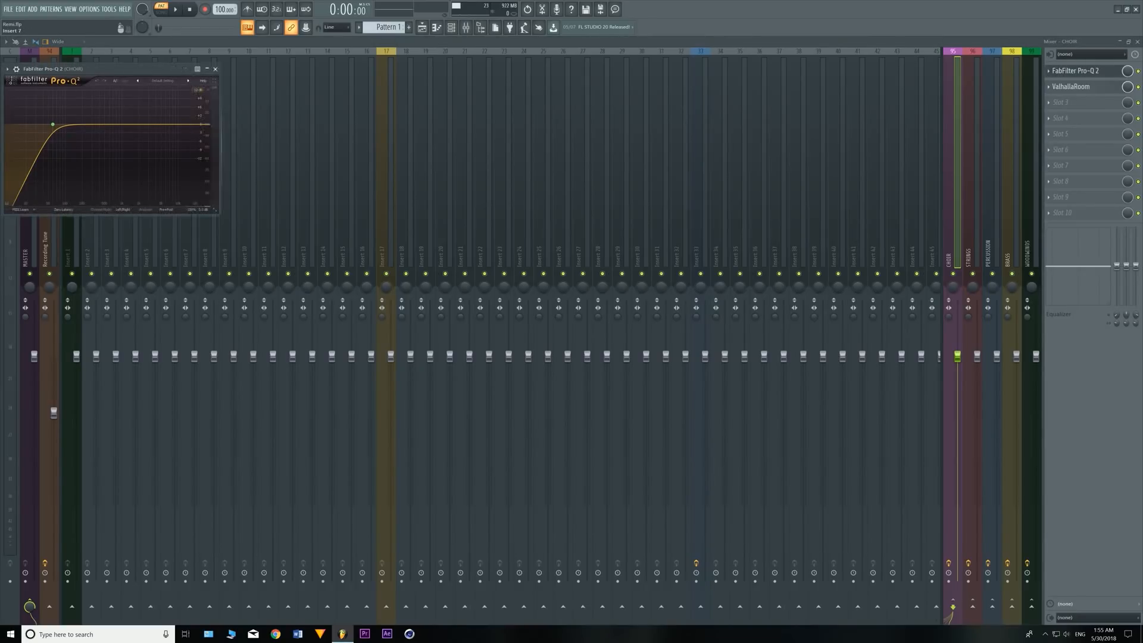
pyautogui.moveTo(52, 124)
pyautogui.click(214, 81)
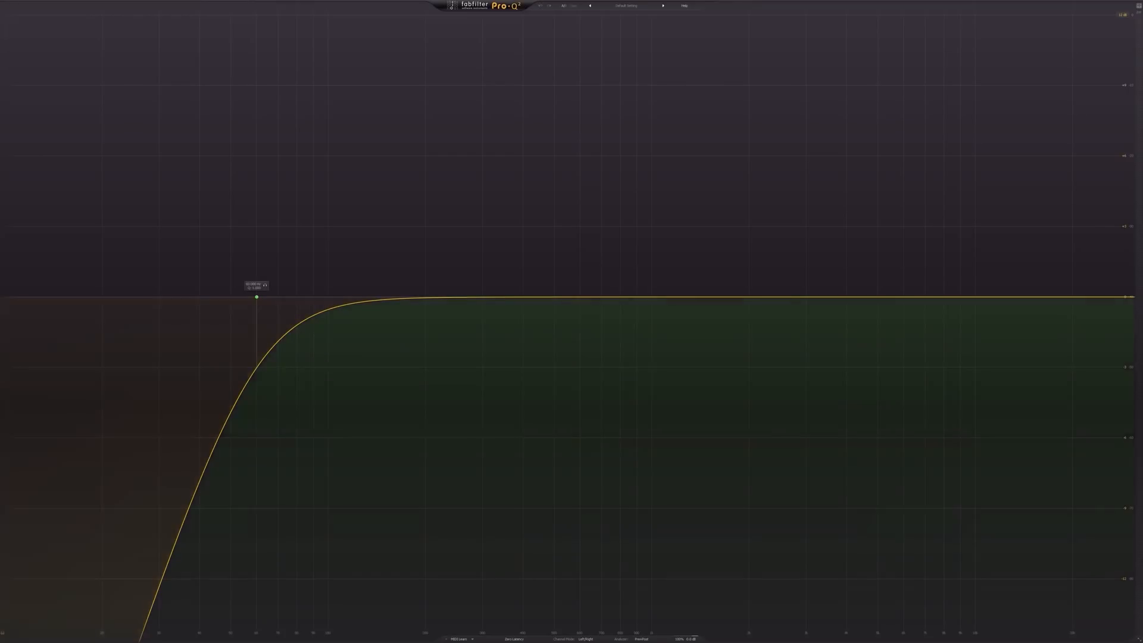
pyautogui.rightClick(257, 297)
pyautogui.moveTo(291, 312)
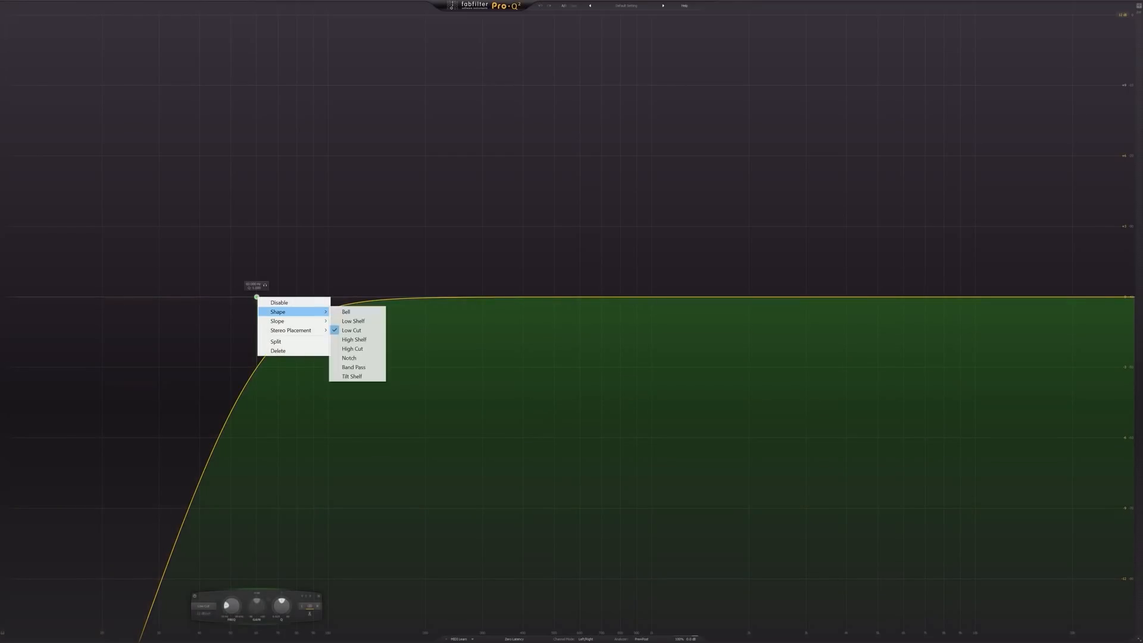
pyautogui.press('Escape')
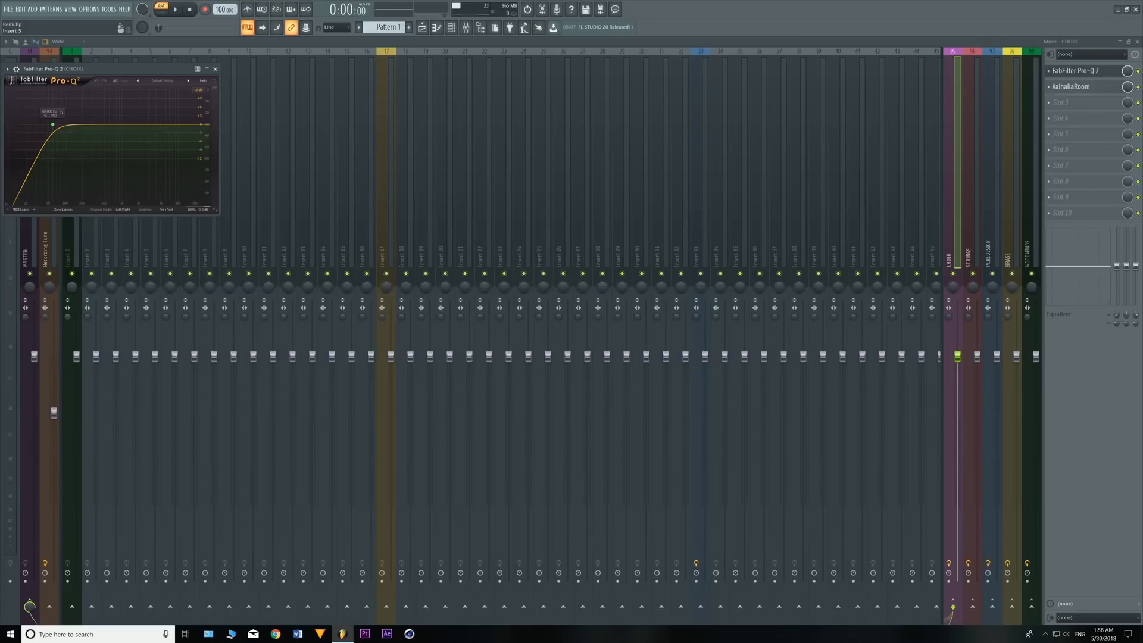
# - Compare the FabFilter Pro-Q 2 low-cut curves on the STRINGS and BRASS bus tracks
pyautogui.click(973, 179)
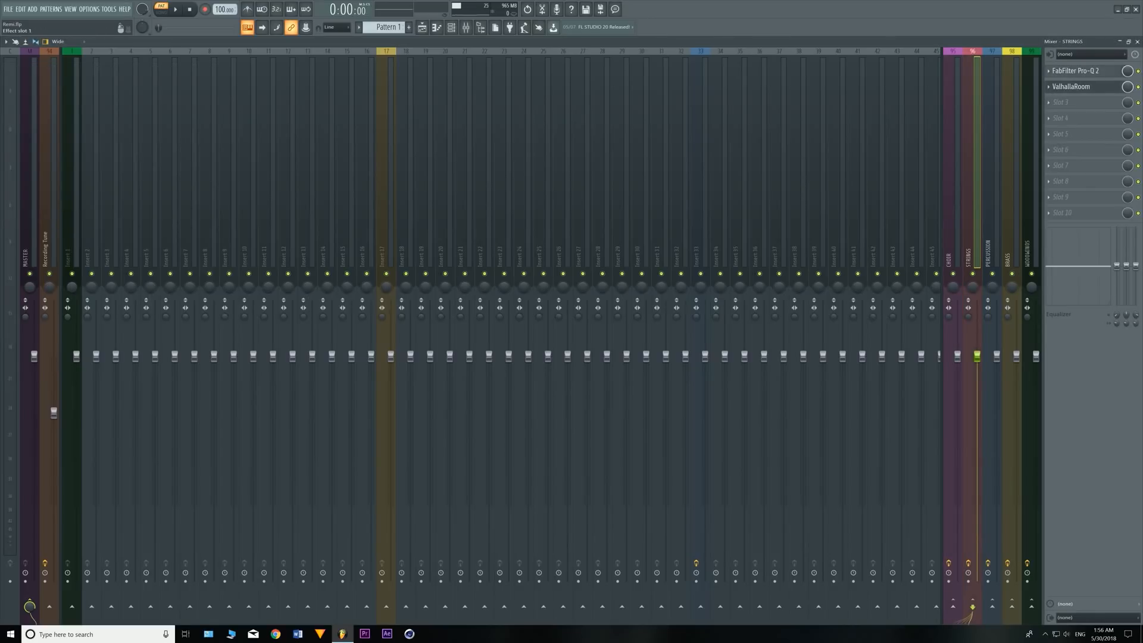
pyautogui.click(1075, 70)
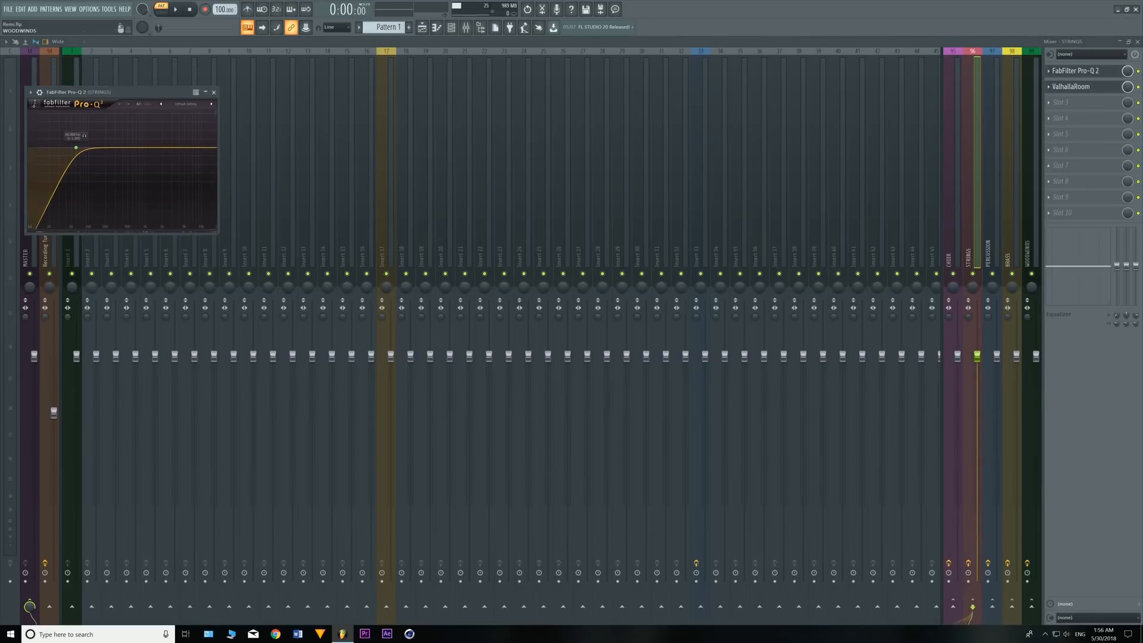
pyautogui.click(1011, 179)
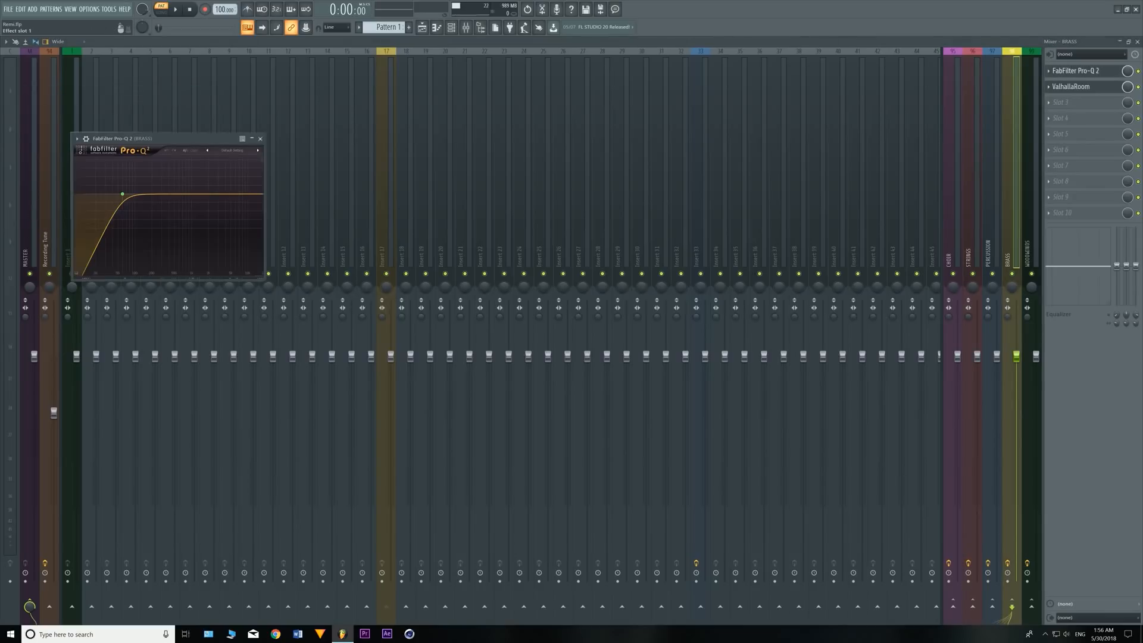
# - Examine the FabFilter Pro-Q 2 low cut and narrow dip on the PERCUSSION bus, close the plugin and select the STRINGS bus
pyautogui.click(1075, 71)
pyautogui.click(992, 179)
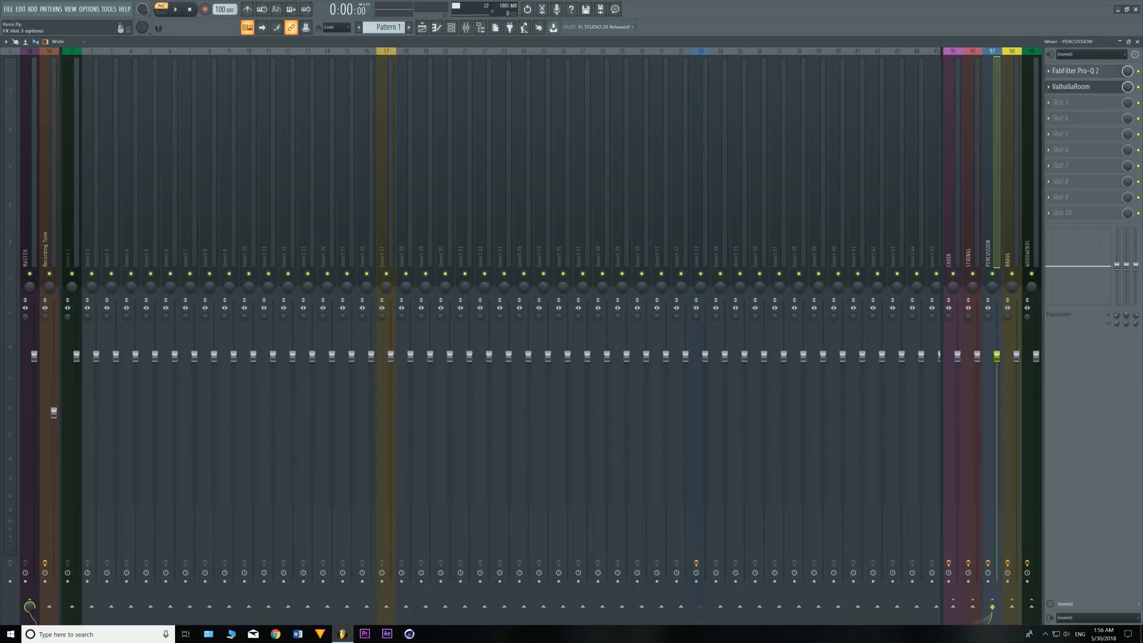
pyautogui.click(1076, 71)
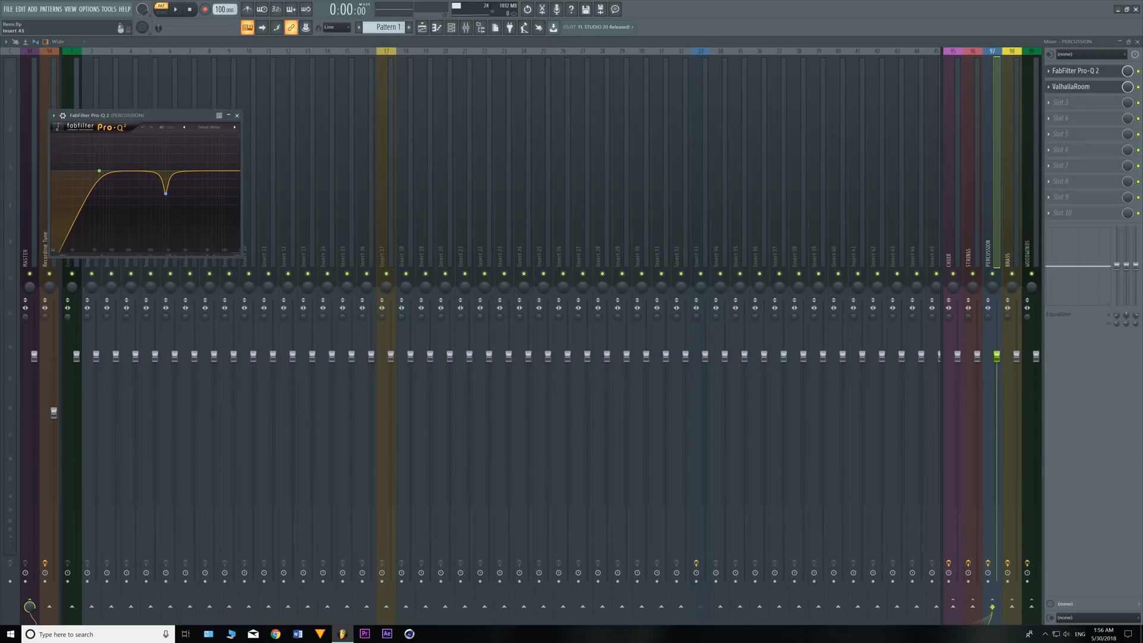
pyautogui.moveTo(165, 193)
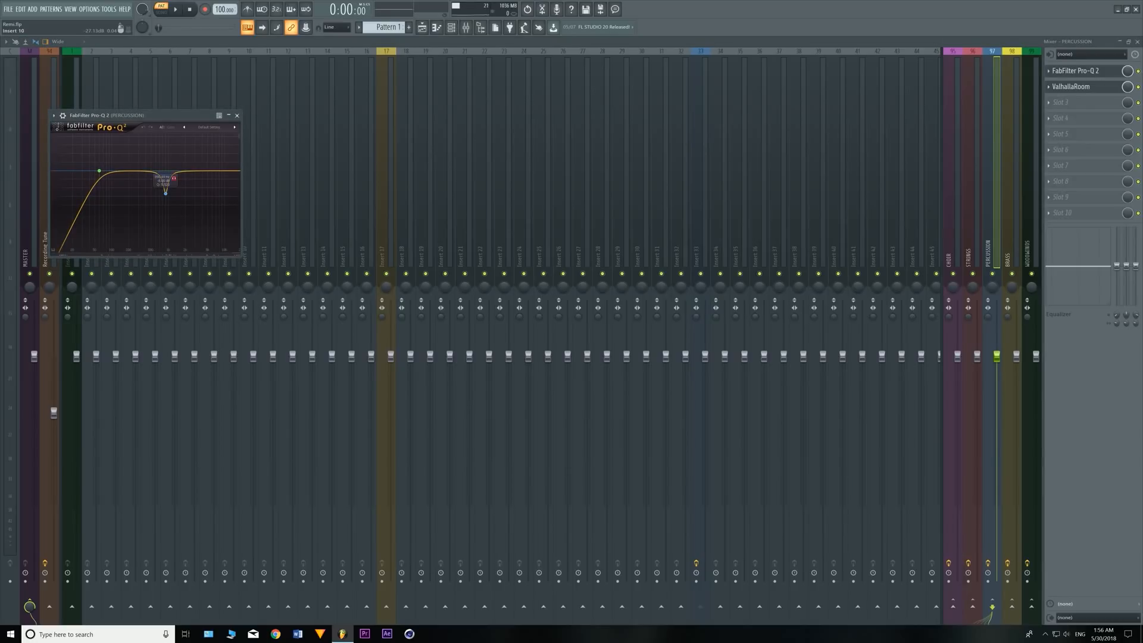
pyautogui.click(237, 115)
pyautogui.click(236, 116)
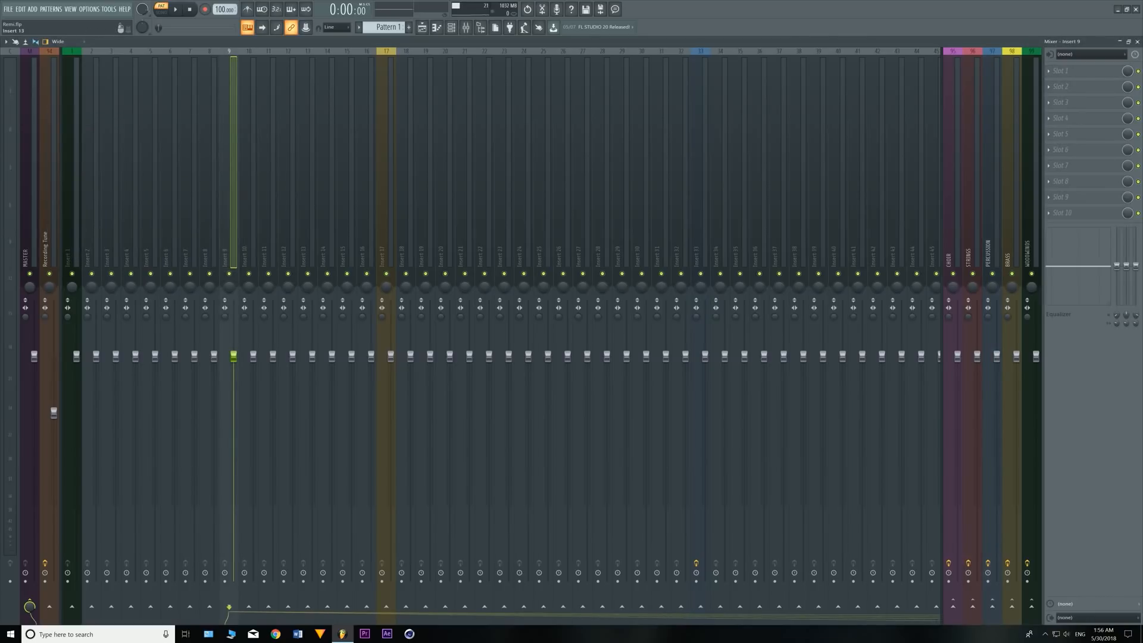
pyautogui.click(972, 131)
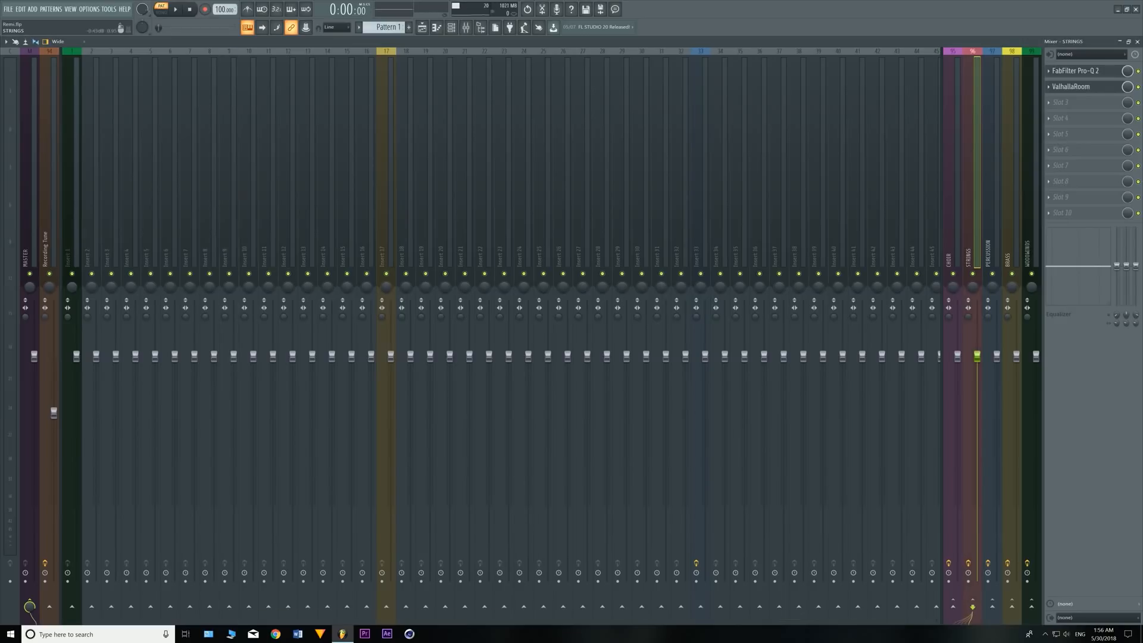
# - Leave the mixer for the playlist and channel rack, and close all open ValhallaRoom and FabFilter Pro-Q 2 windows
pyautogui.click(466, 28)
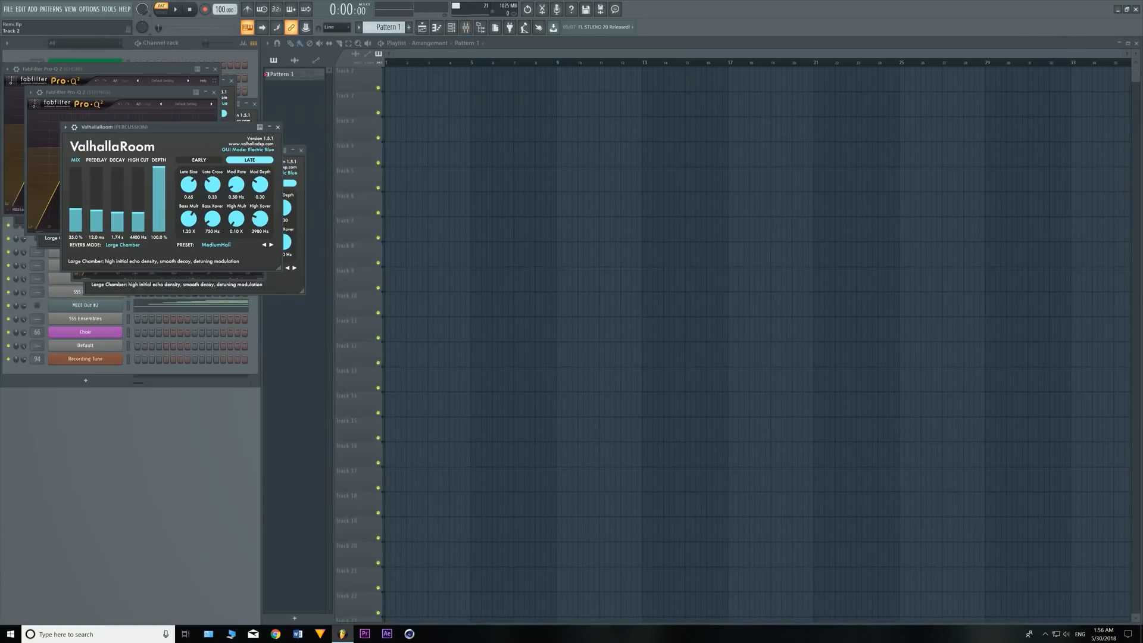
pyautogui.click(278, 127)
pyautogui.click(301, 150)
pyautogui.click(260, 138)
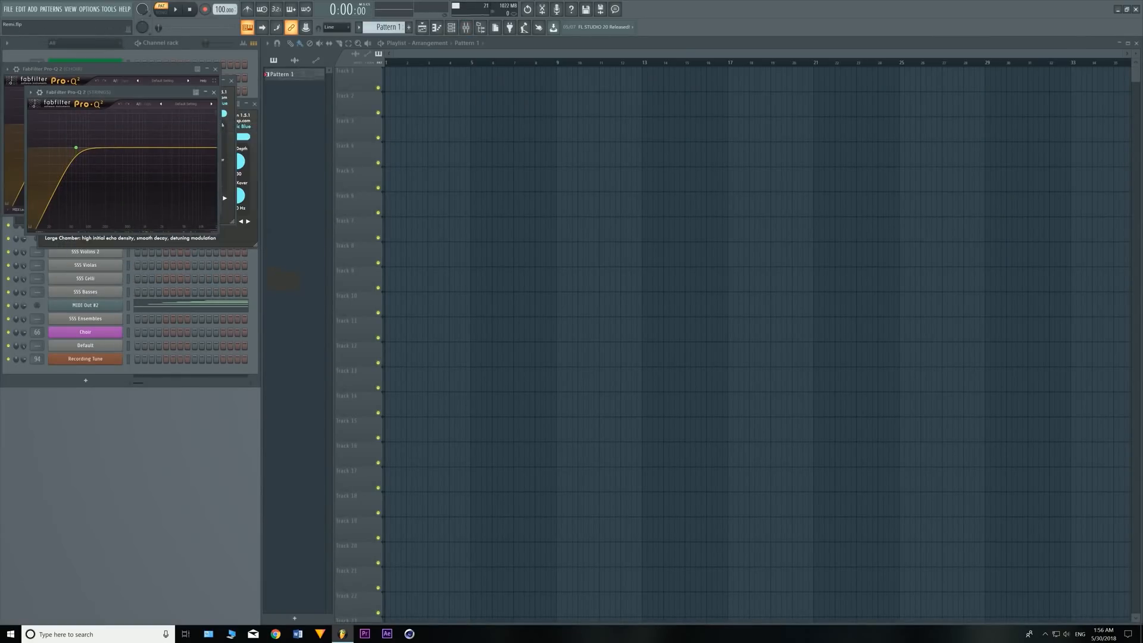
pyautogui.click(255, 104)
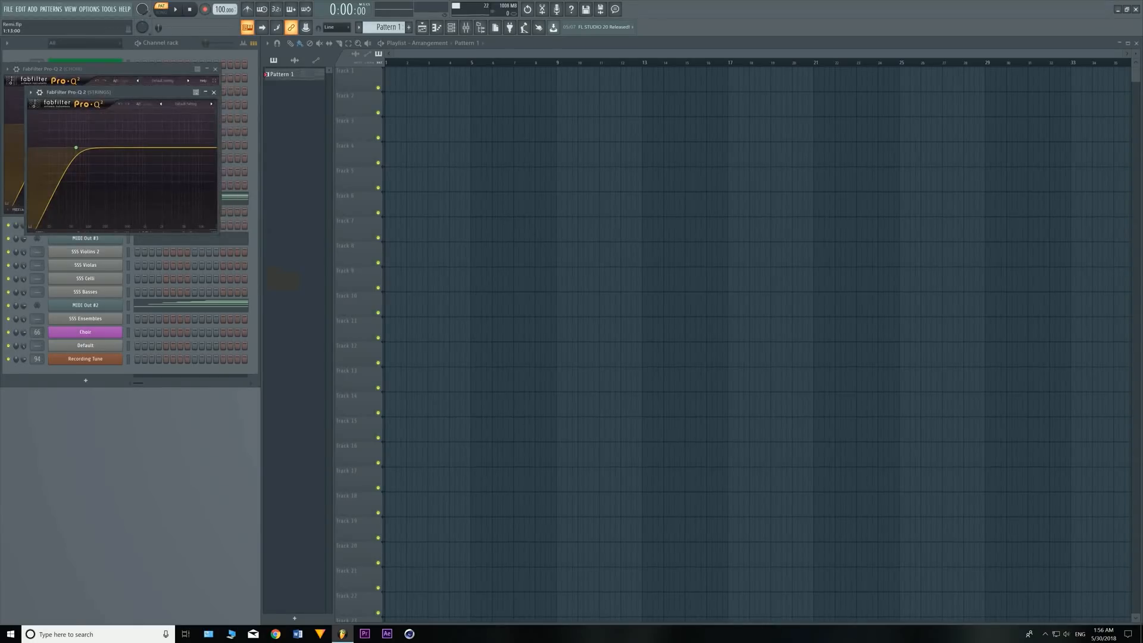
pyautogui.click(215, 69)
pyautogui.click(214, 92)
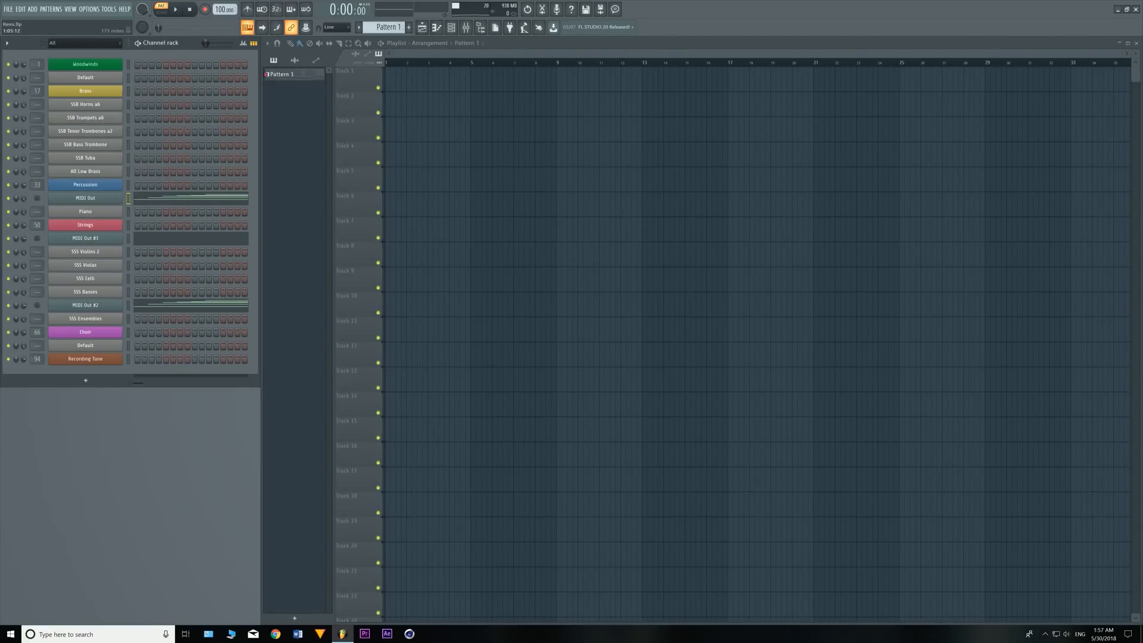
# - Examine the notes and velocities of the MIDI Out channel below Percussion in the piano roll, and close it
pyautogui.click(165, 198)
pyautogui.scroll(1, 156, 194)
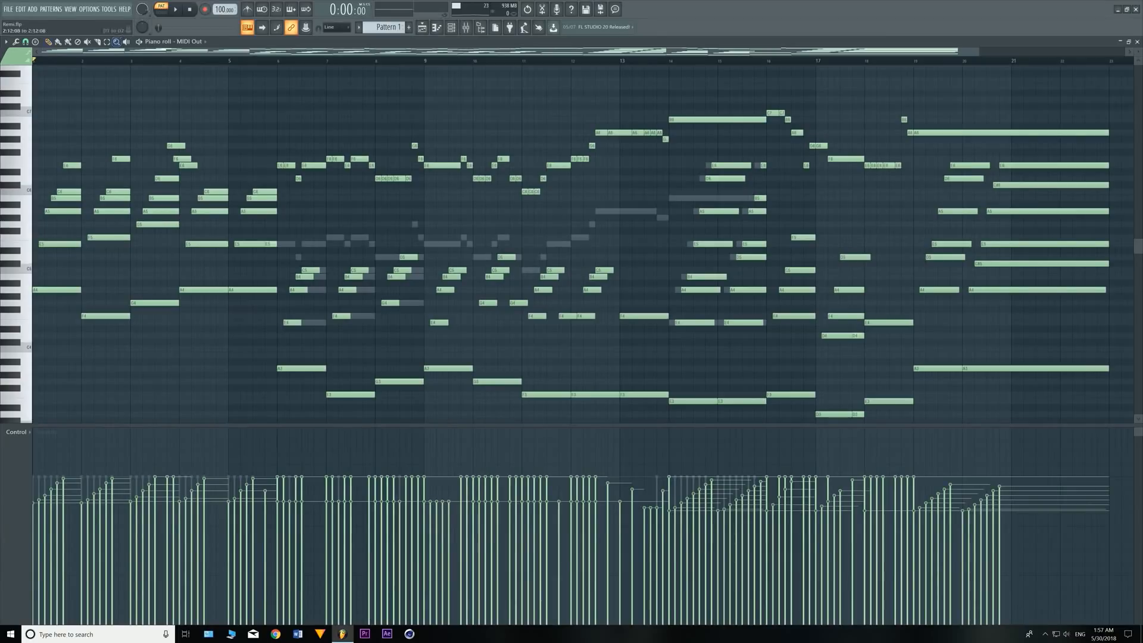
pyautogui.scroll(-1, 156, 194)
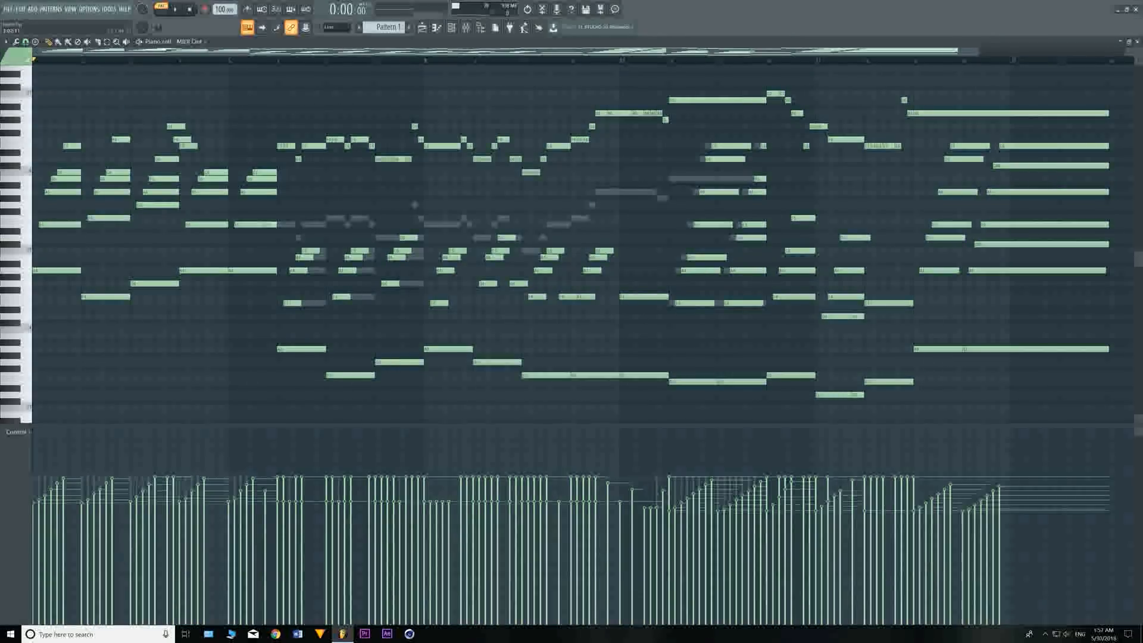
pyautogui.scroll(-3, 571, 238)
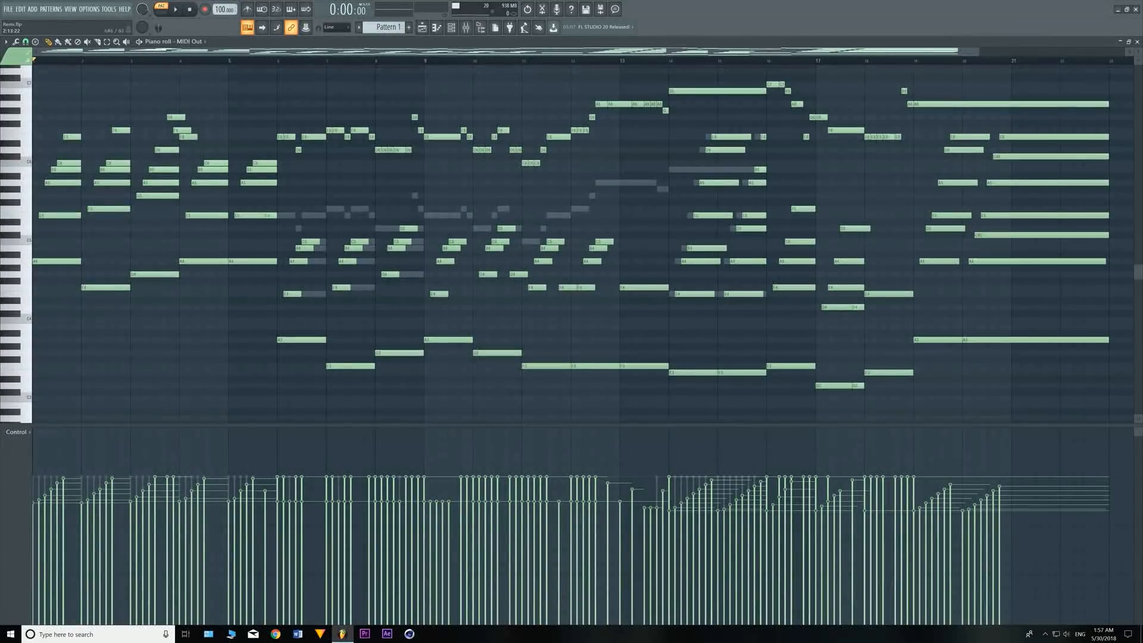
pyautogui.scroll(3, 572, 238)
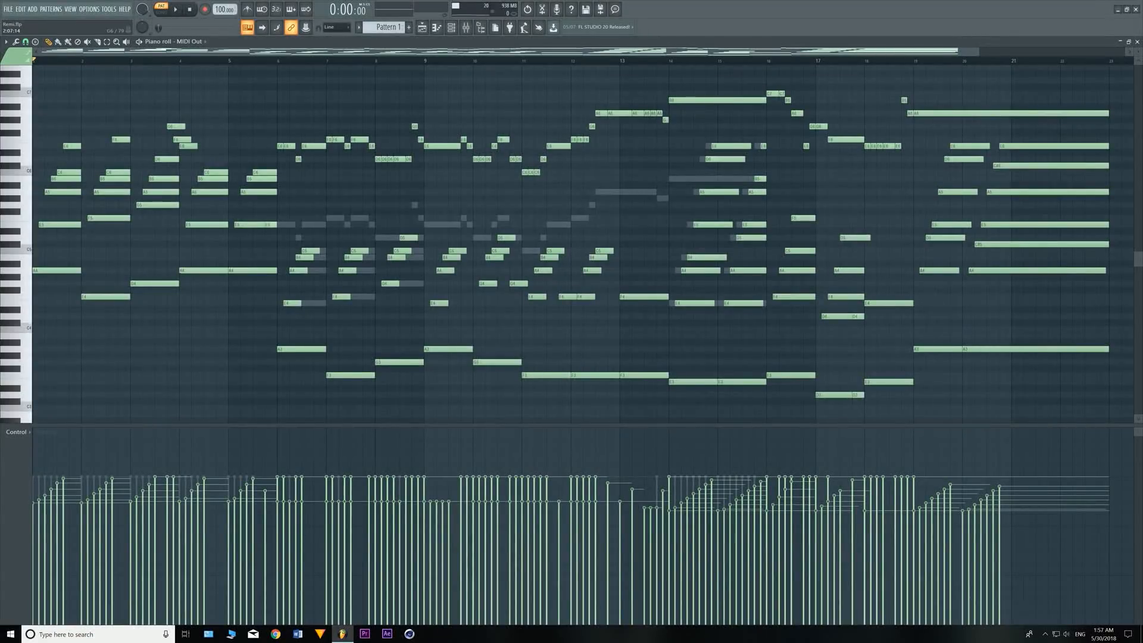
pyautogui.press('Escape')
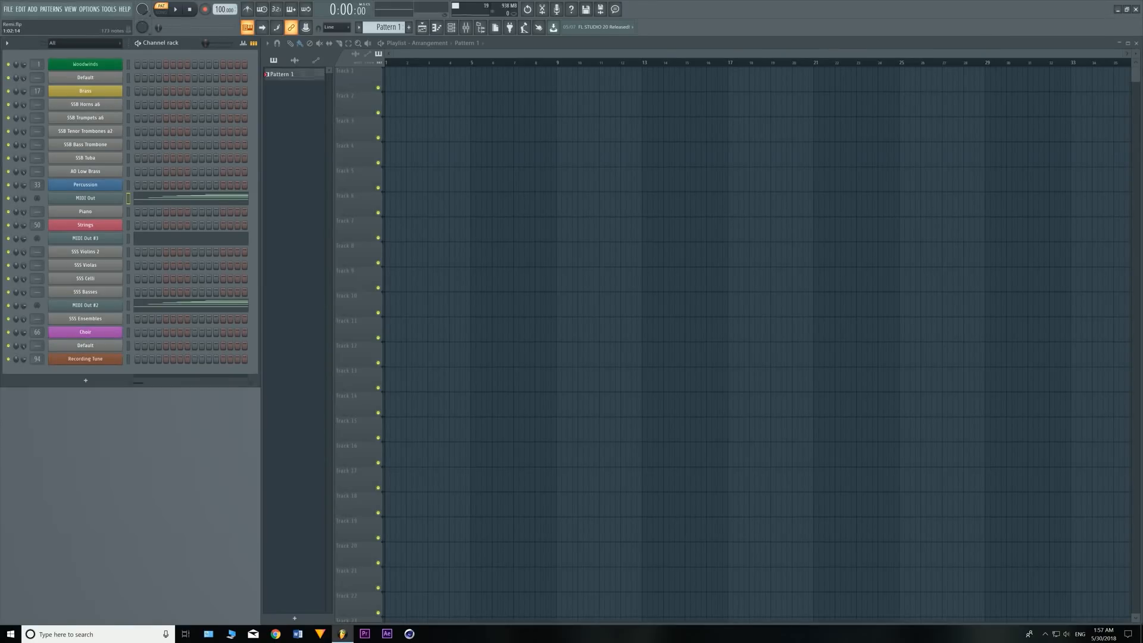
# - Reopen the MIDI Out channel's piano roll and play Pattern 1 from the start
pyautogui.click(190, 197)
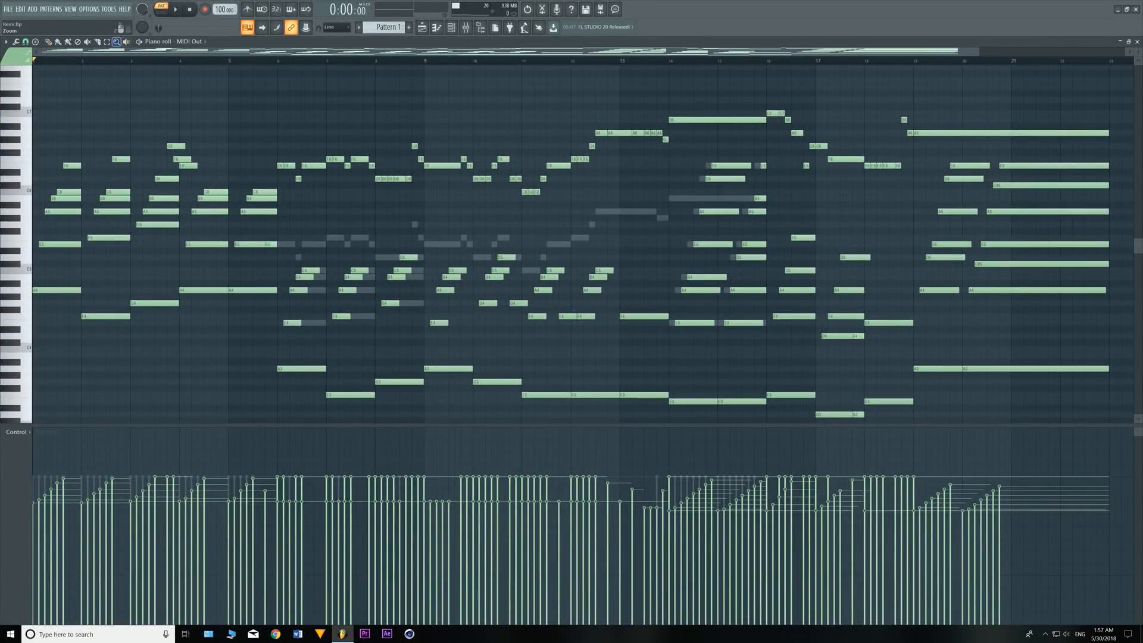
pyautogui.scroll(-1, 583, 244)
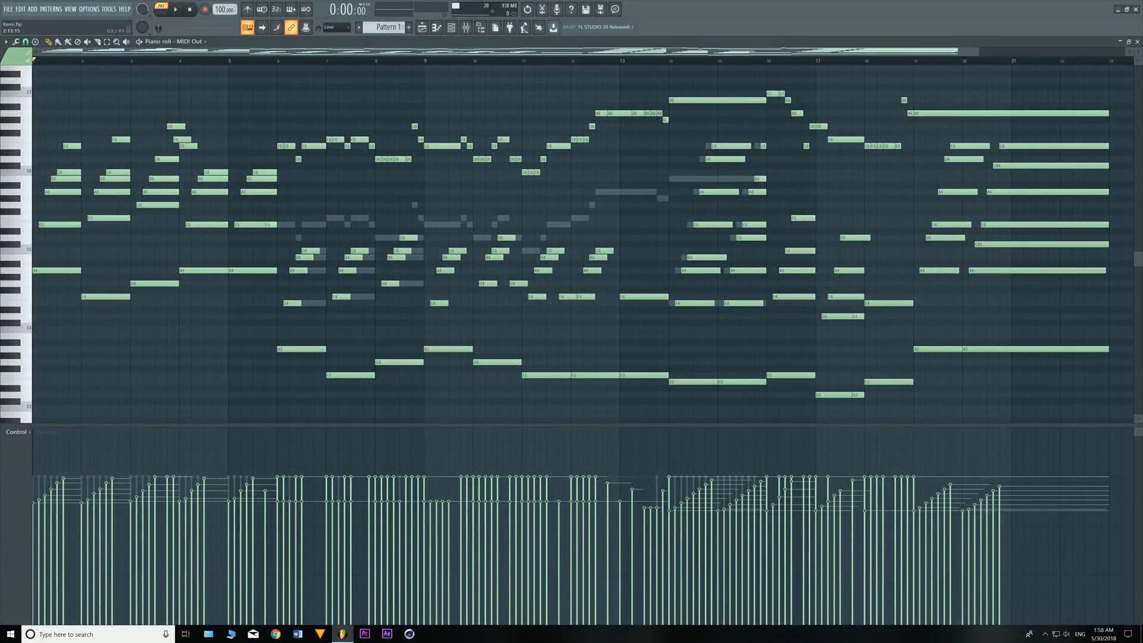
pyautogui.press('space')
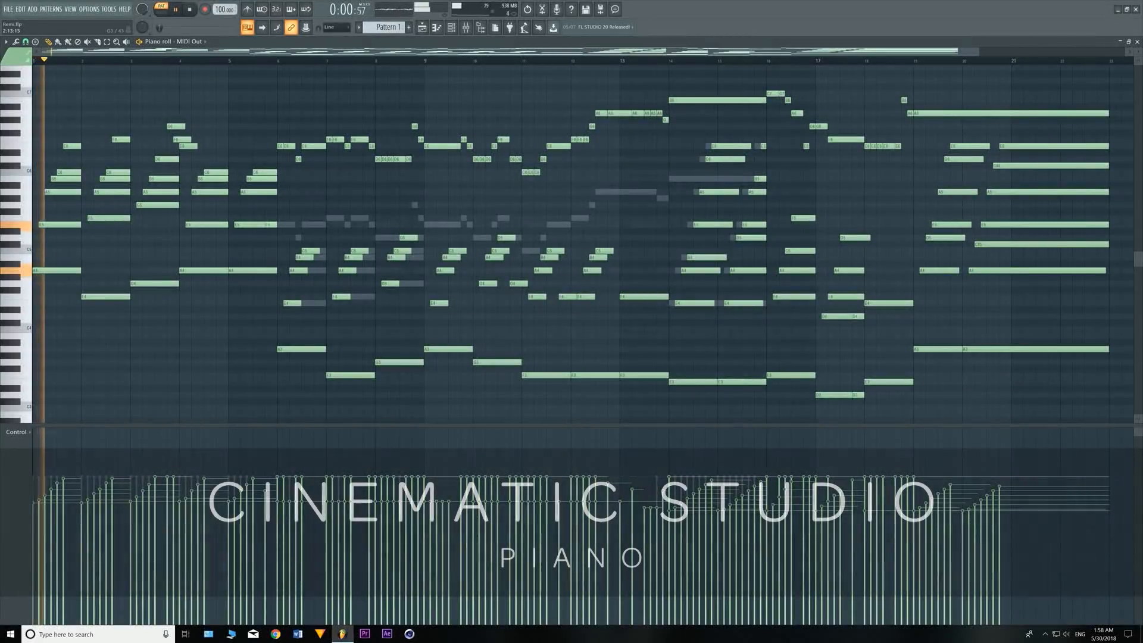